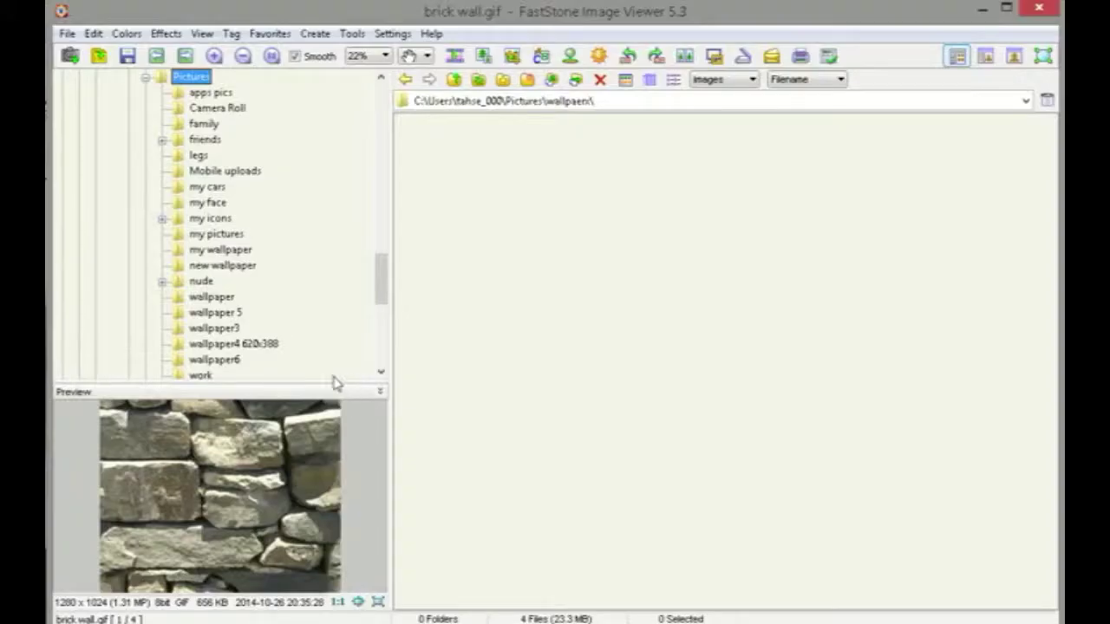
Step: Open OneDrive > Pictures > wallpaperx and select all 22 images
left_click_drag(383, 276, 388, 108)
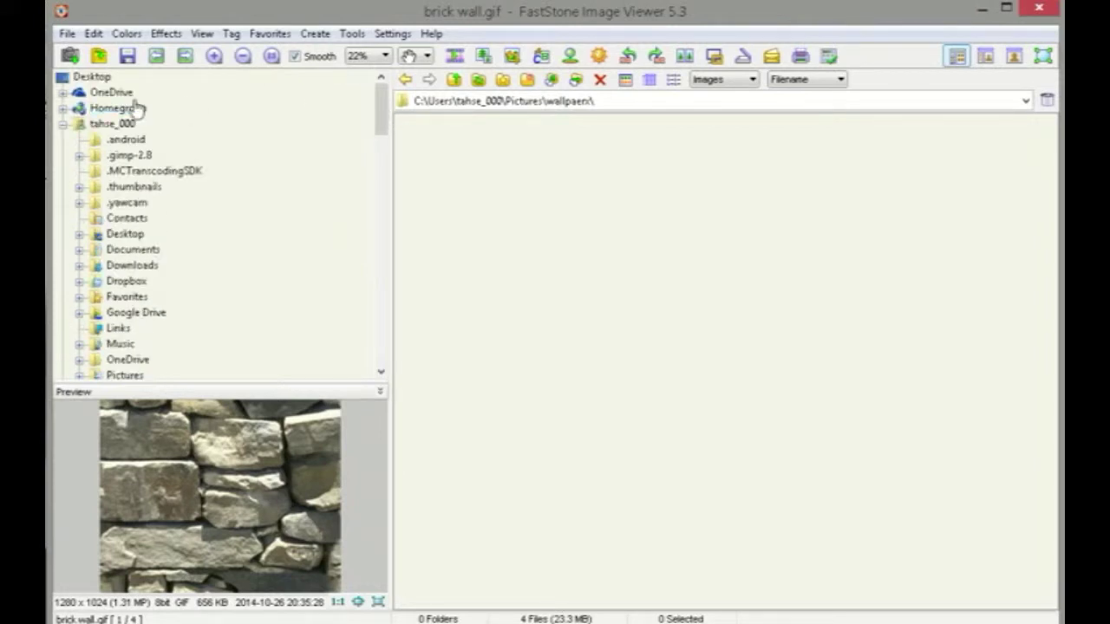
left_click(111, 92)
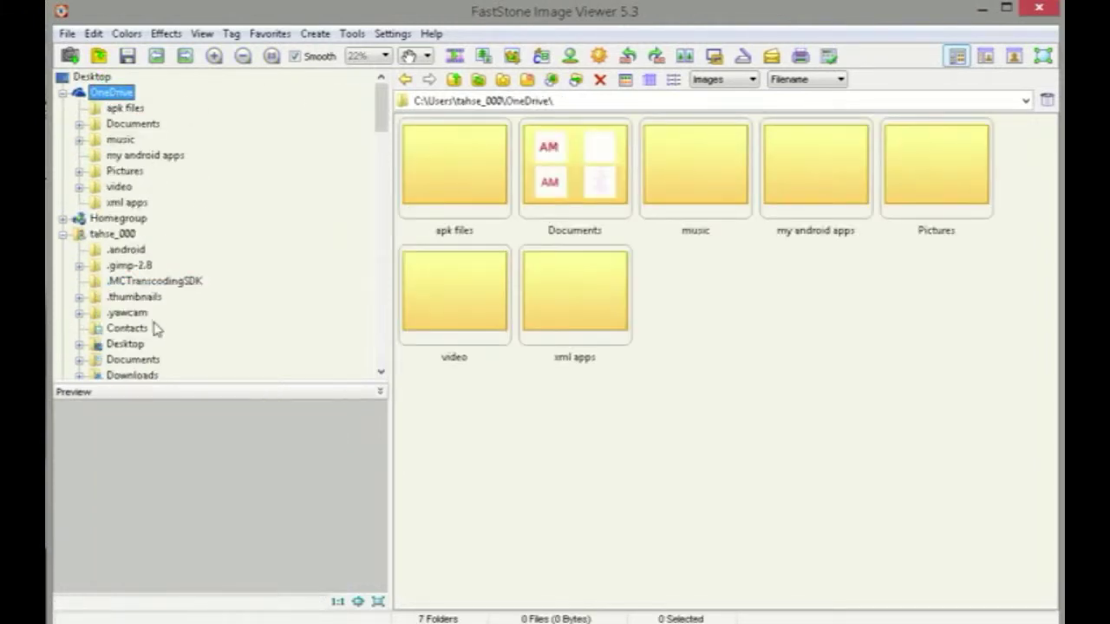
left_click(122, 172)
left_click(148, 359)
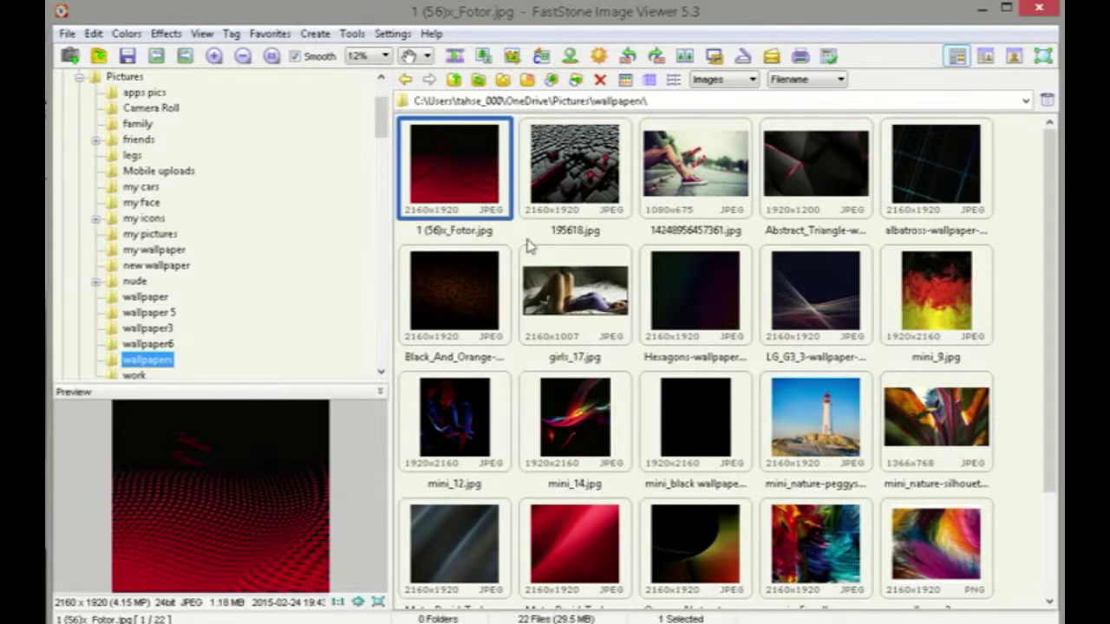
key("ctrl+a")
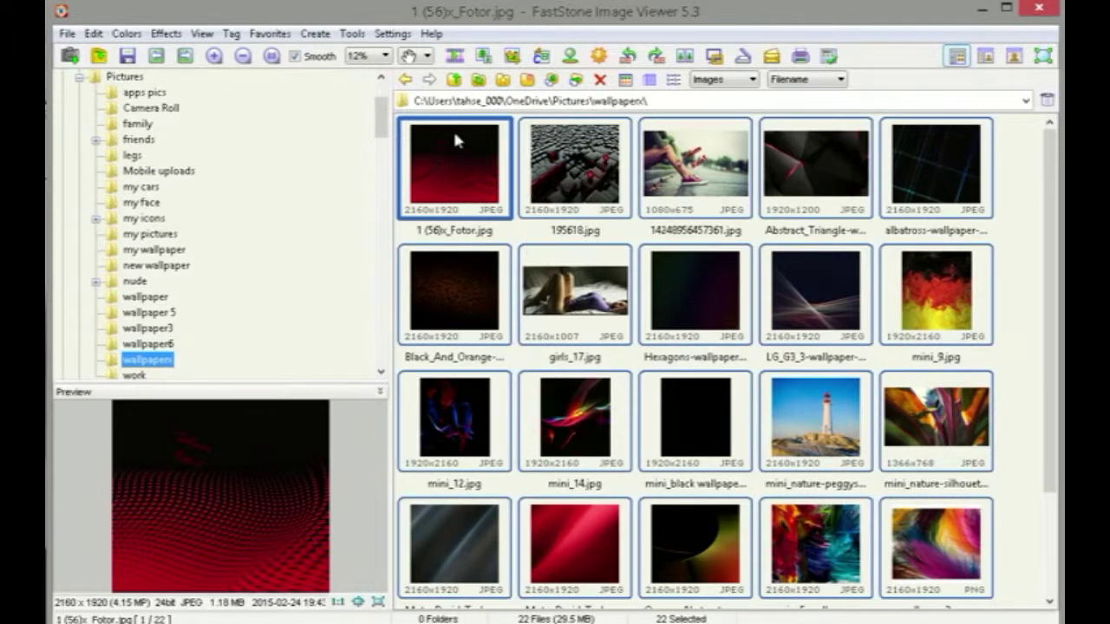
left_click(295, 56)
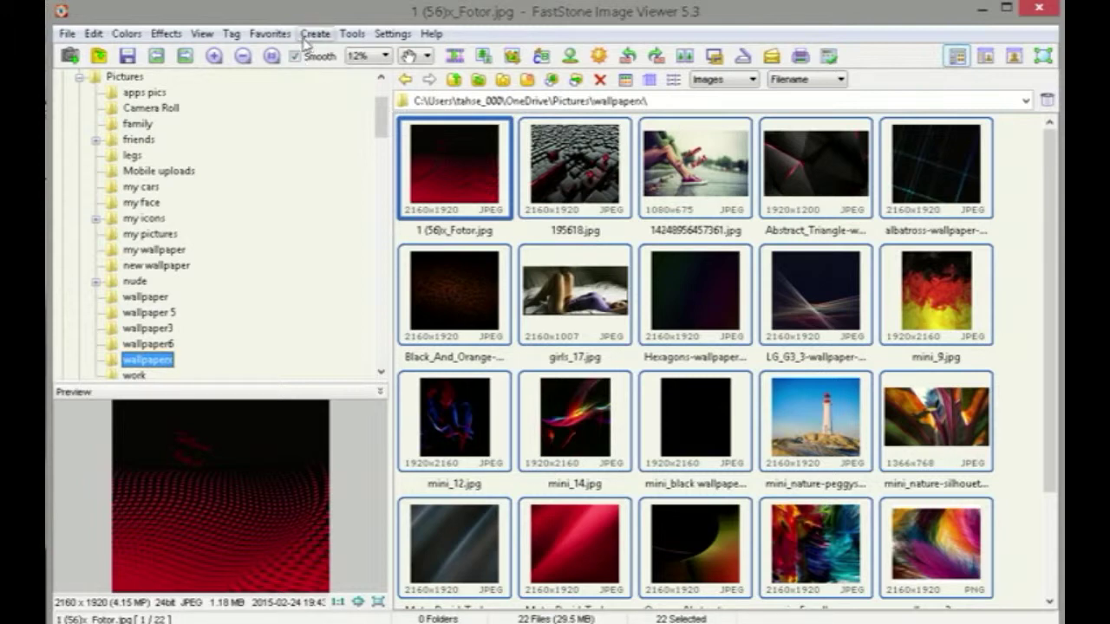
left_click(353, 34)
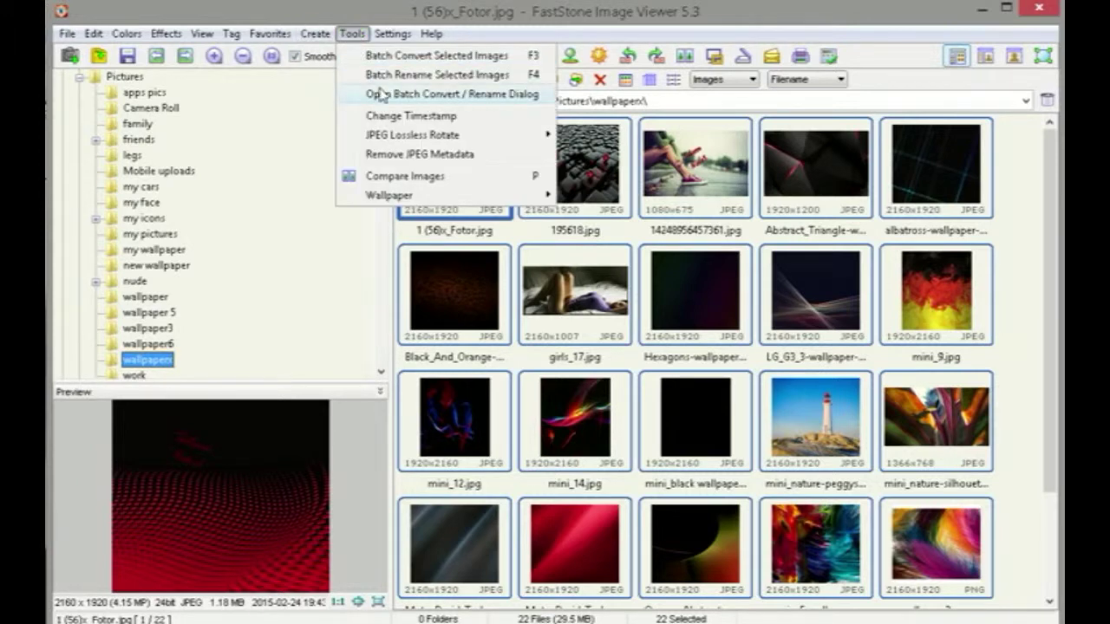
Step: Batch-convert the 22 wallpapers to PNG resized to 1920×2160, creating the output folder
left_click(380, 94)
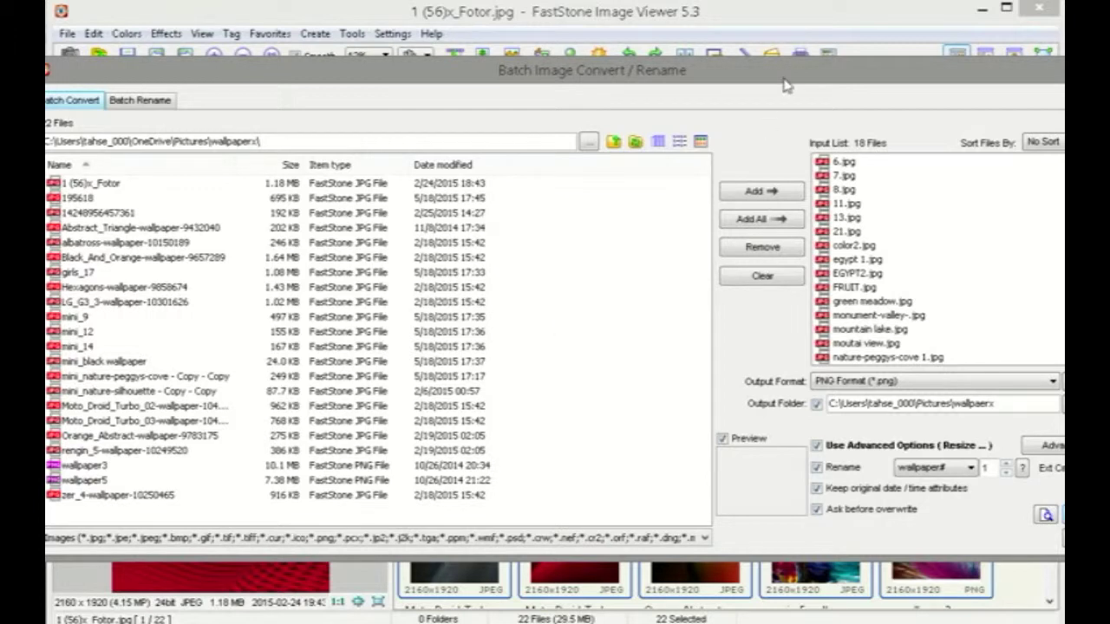
left_click_drag(727, 63, 604, 54)
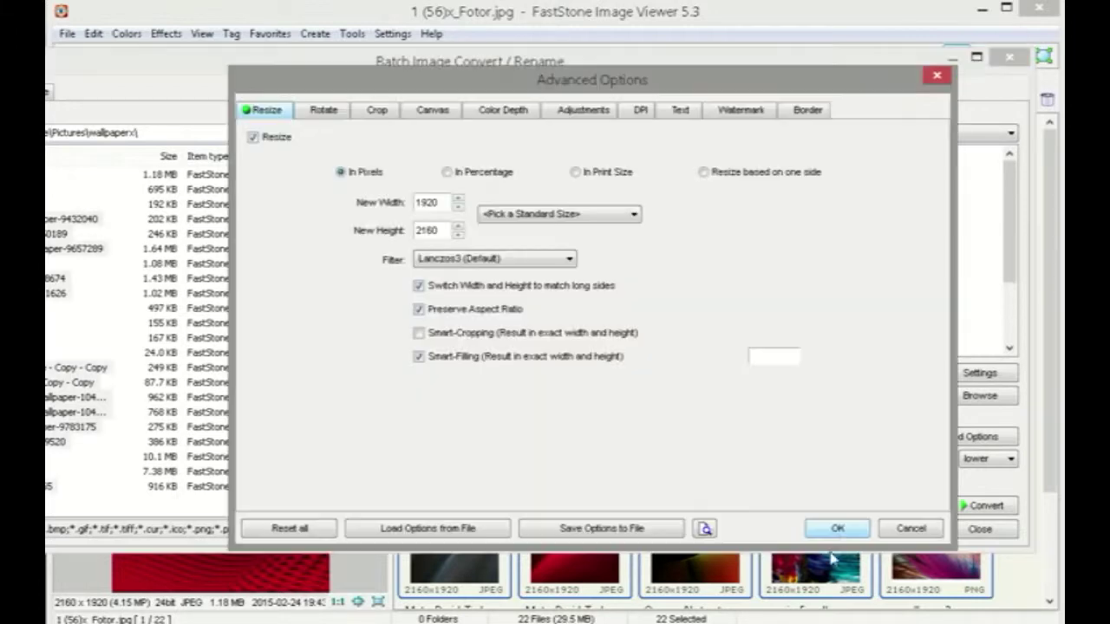
left_click(838, 531)
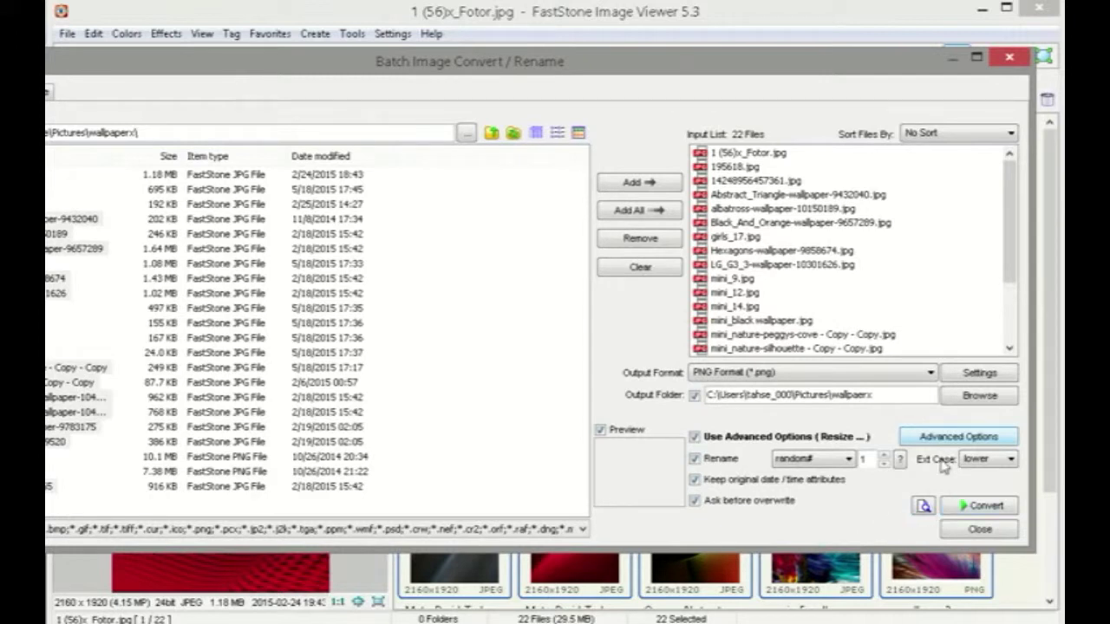
left_click(975, 510)
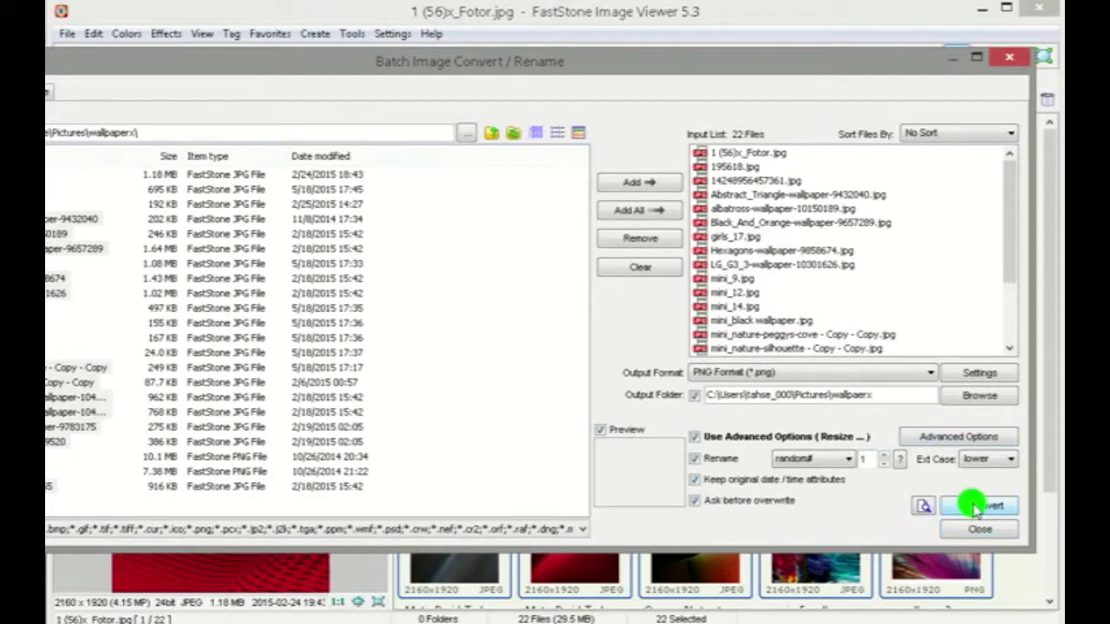
left_click(575, 360)
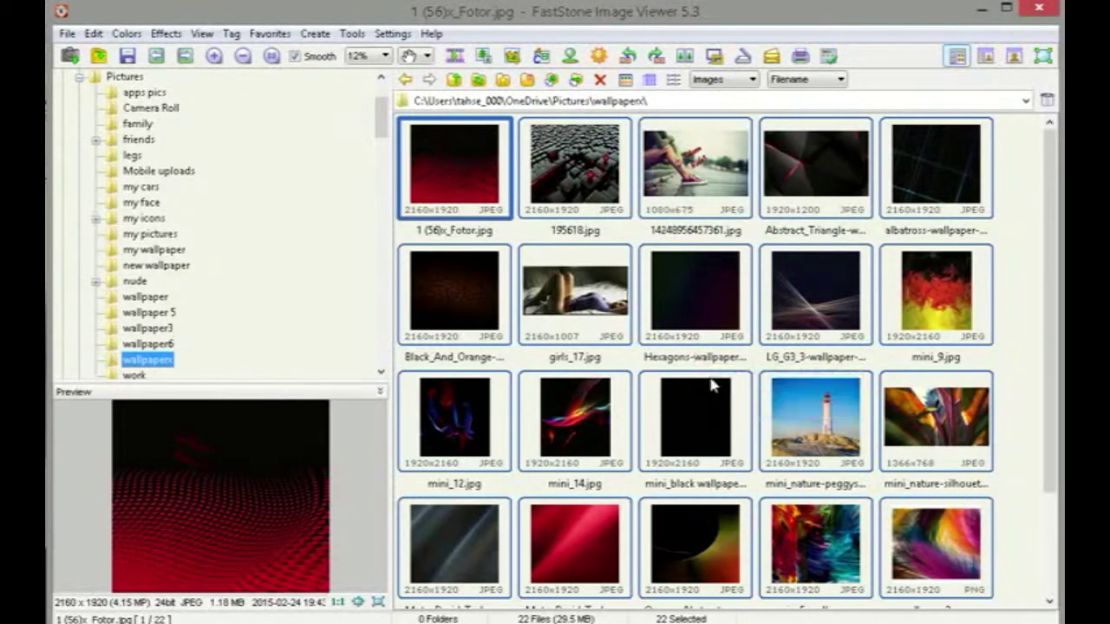
Step: Wait for the Image Convert dialog to finish and return to the wallpaperx thumbnails
scroll(728, 416, "down", 1)
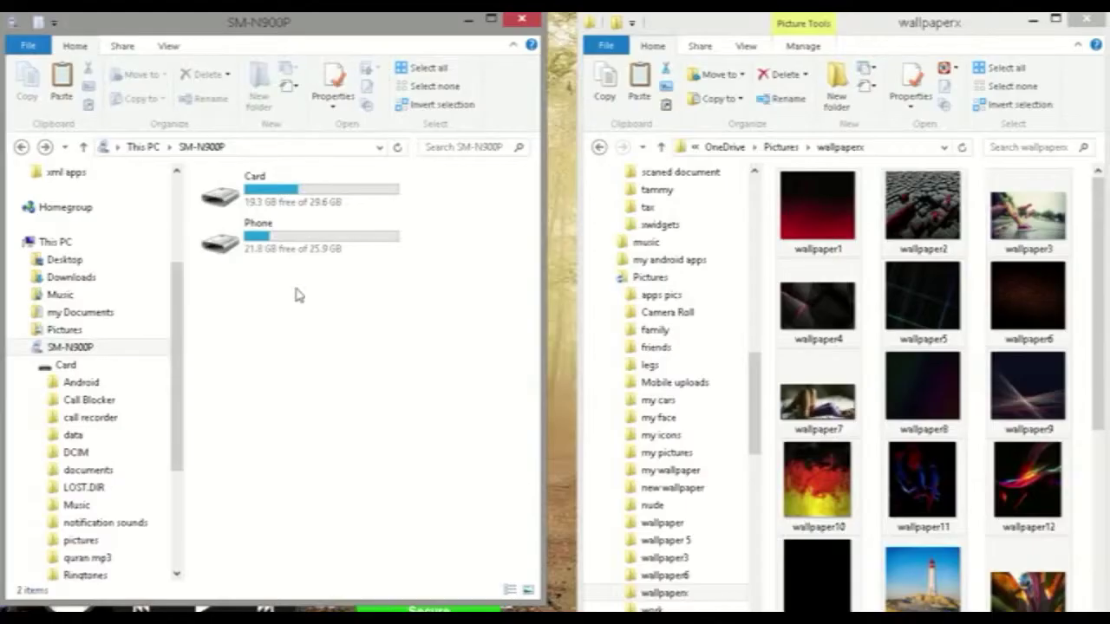
Step: Create a 'random wallpaper' folder in the phone card's pictures folder
double_click(267, 175)
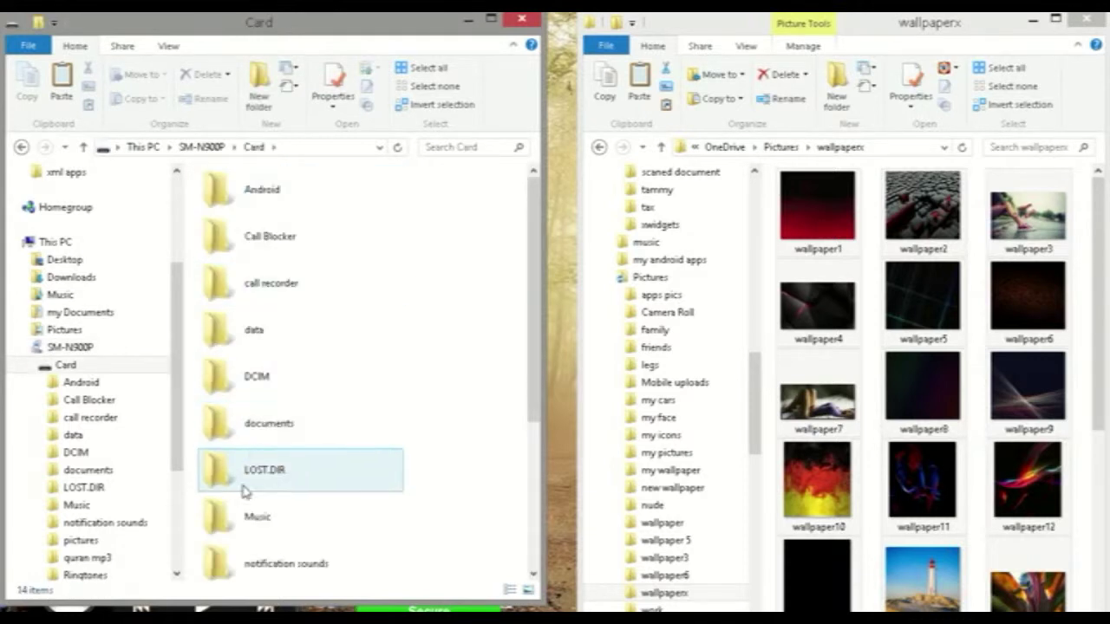
left_click(257, 519)
scroll(256, 519, "down", 3)
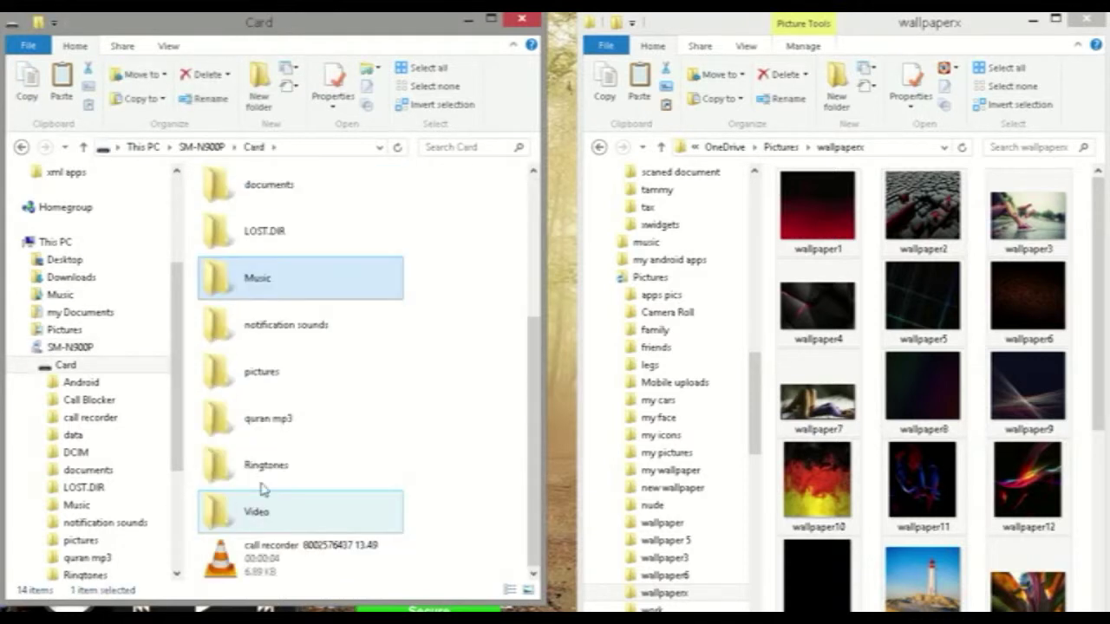
double_click(259, 375)
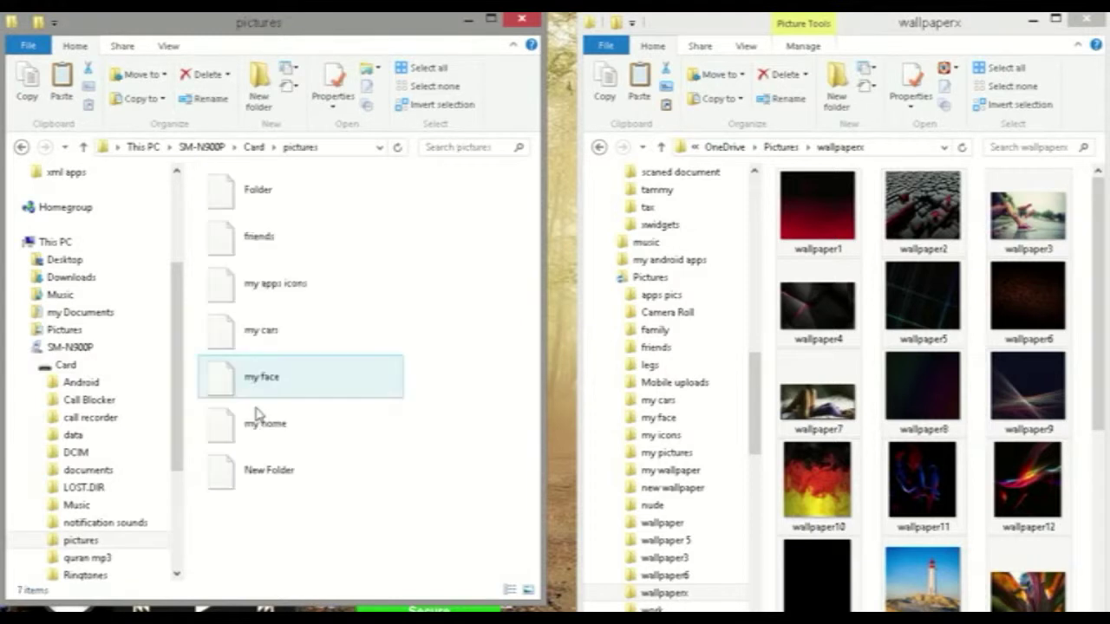
left_click(260, 89)
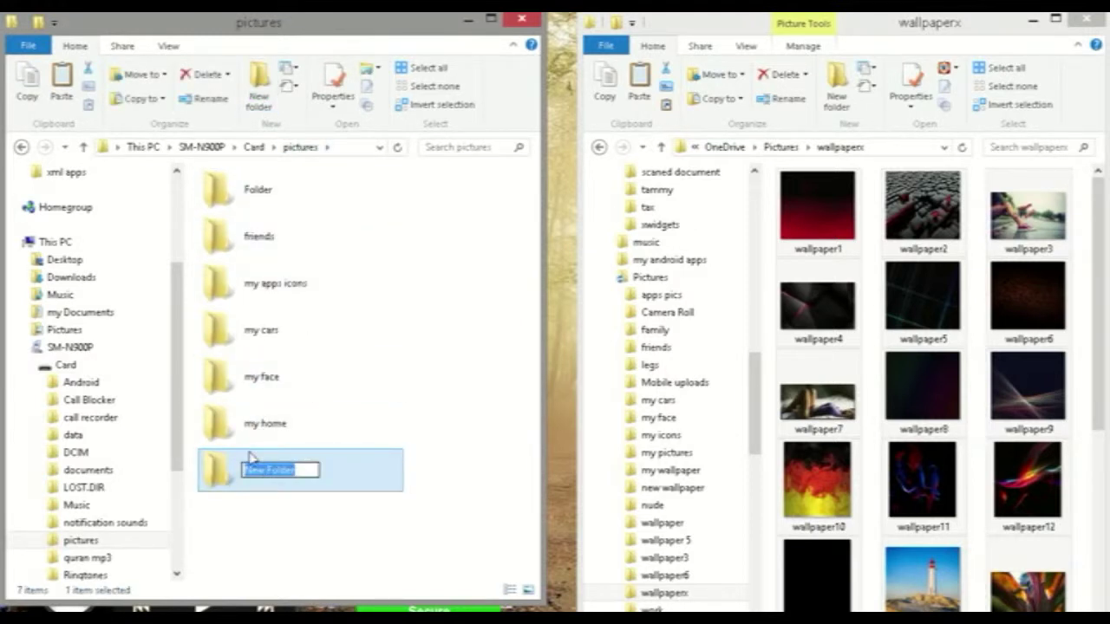
type("c")
type("nd")
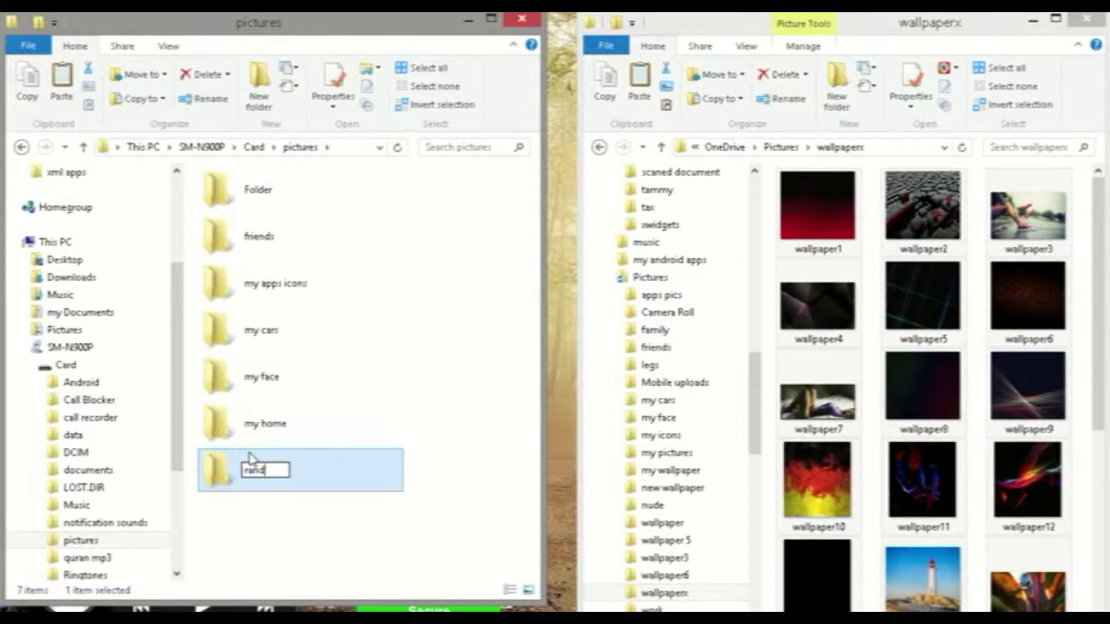
type("om wa")
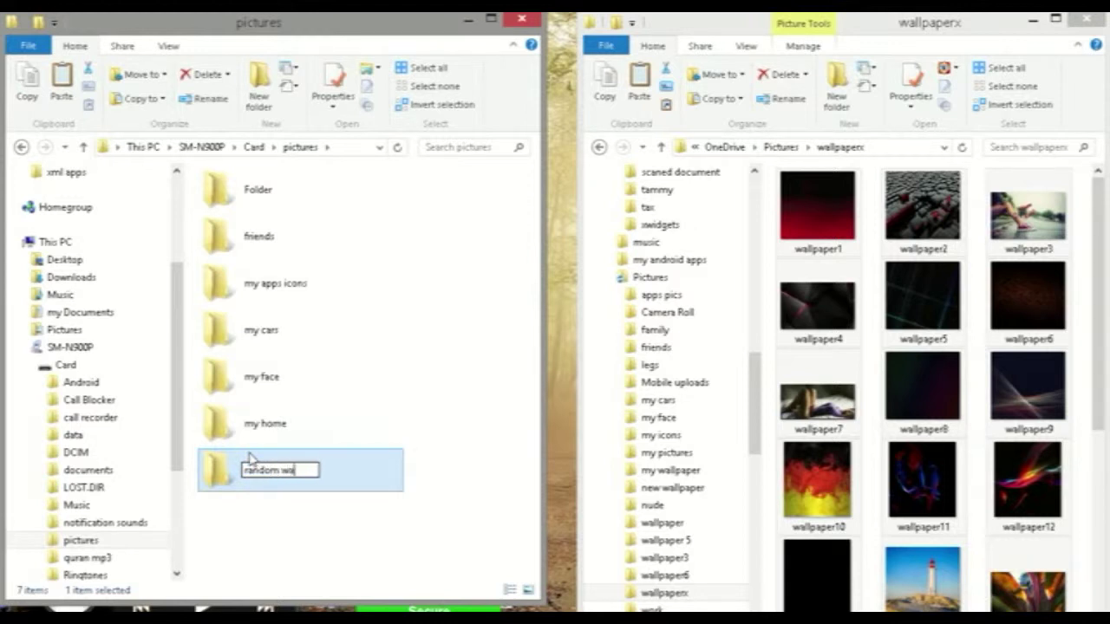
type("llpape")
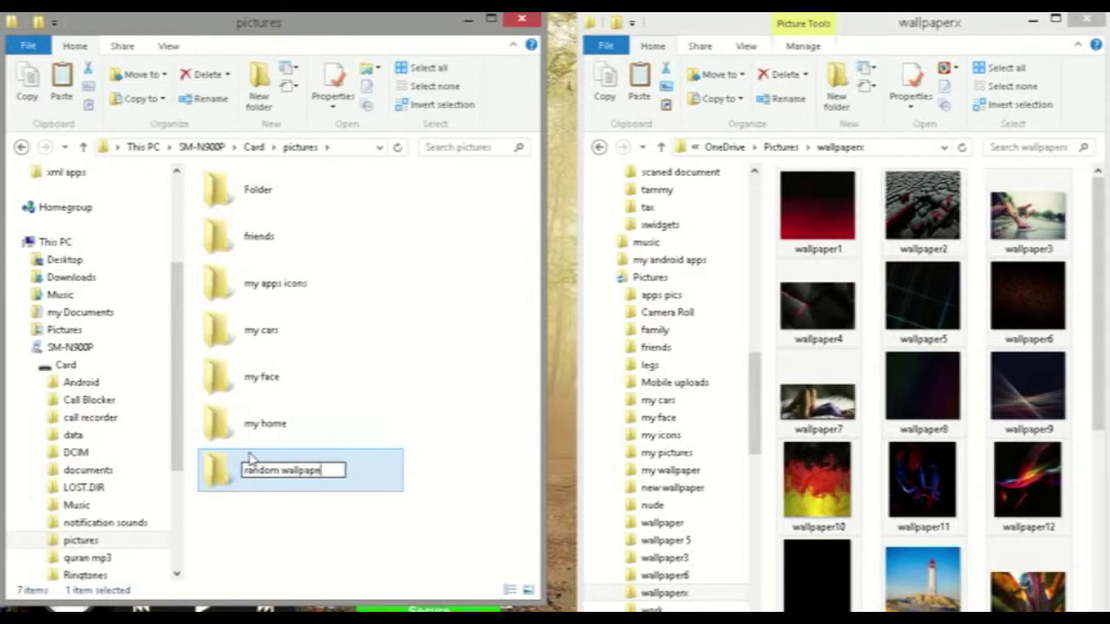
type("r")
left_click(430, 469)
Step: Copy all wallpaperx images into the random wallpaper folder
double_click(317, 477)
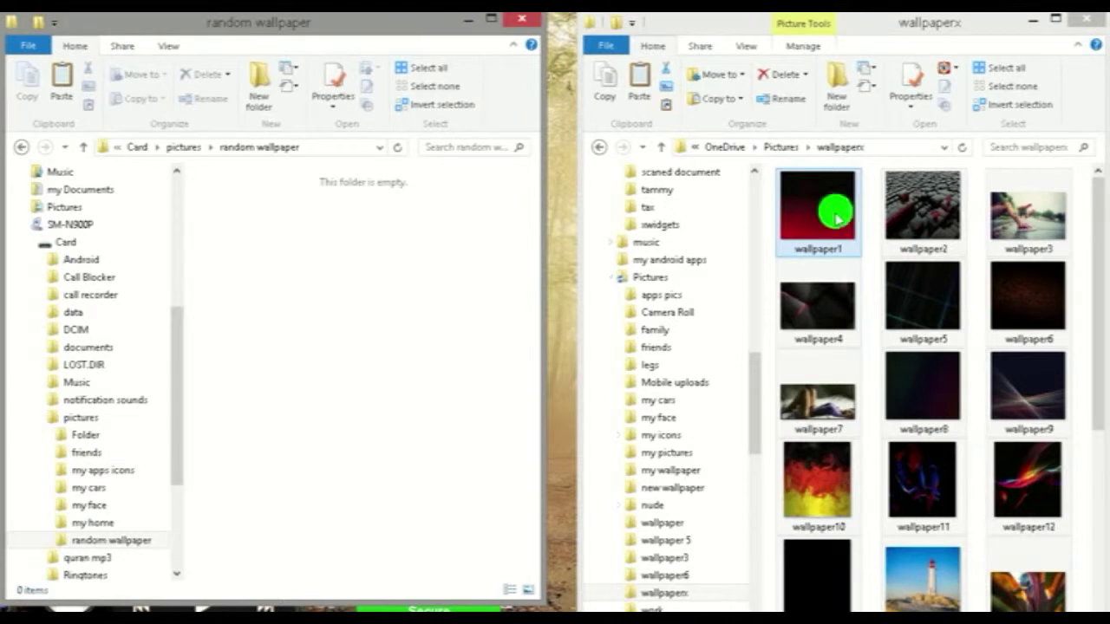
key("ctrl+a")
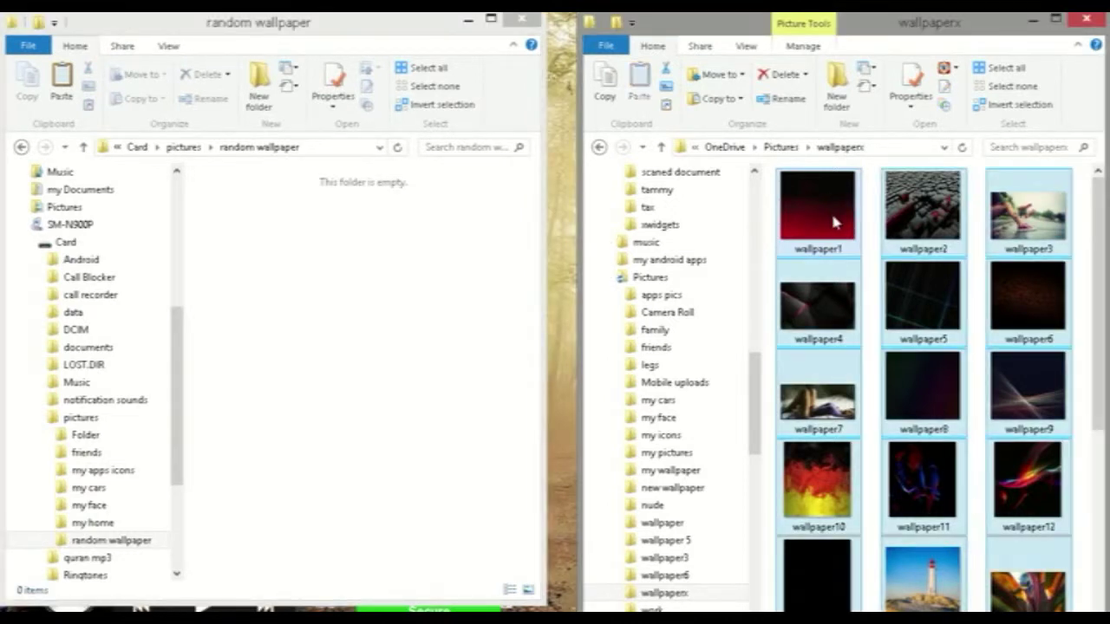
left_click_drag(831, 211, 279, 363)
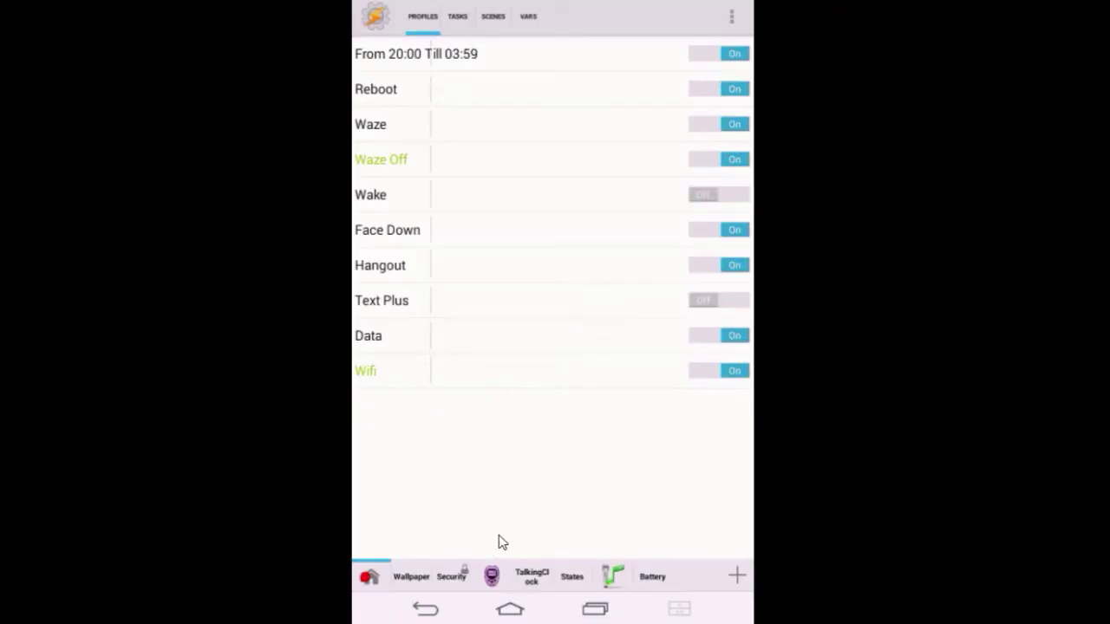
Step: Add a new Tasker project named 'Wallpaper Changer'
left_click(388, 579)
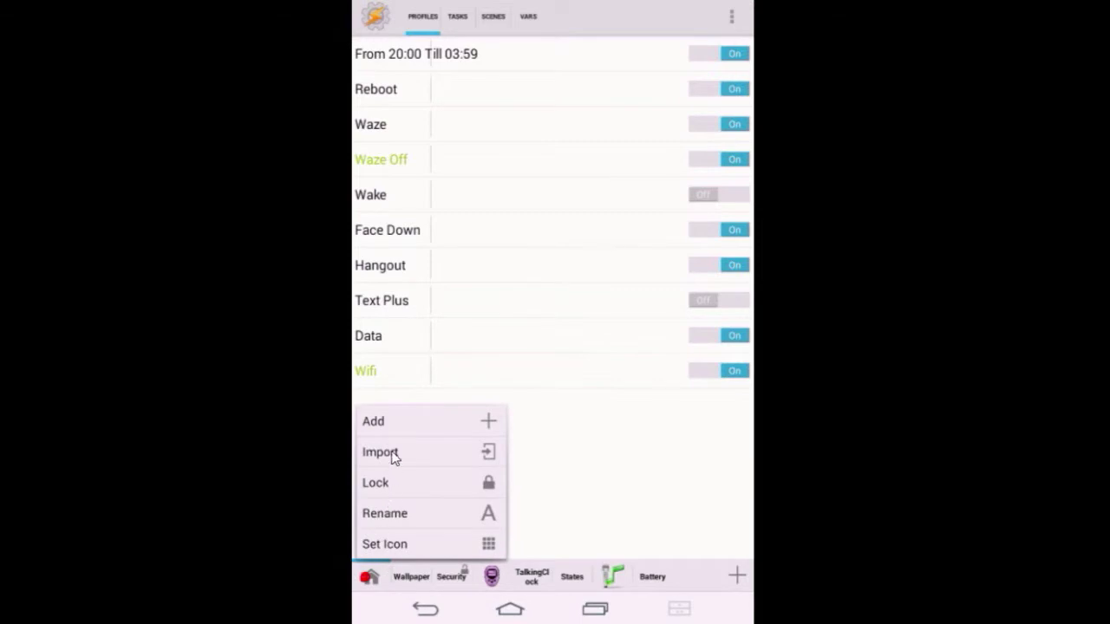
left_click(380, 425)
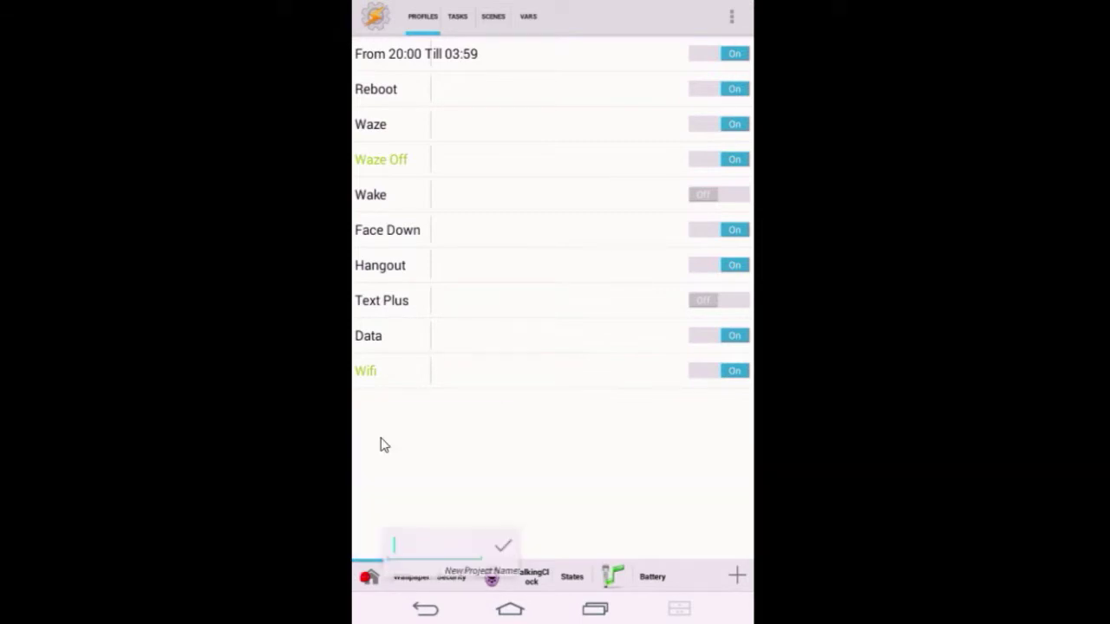
left_click(450, 559)
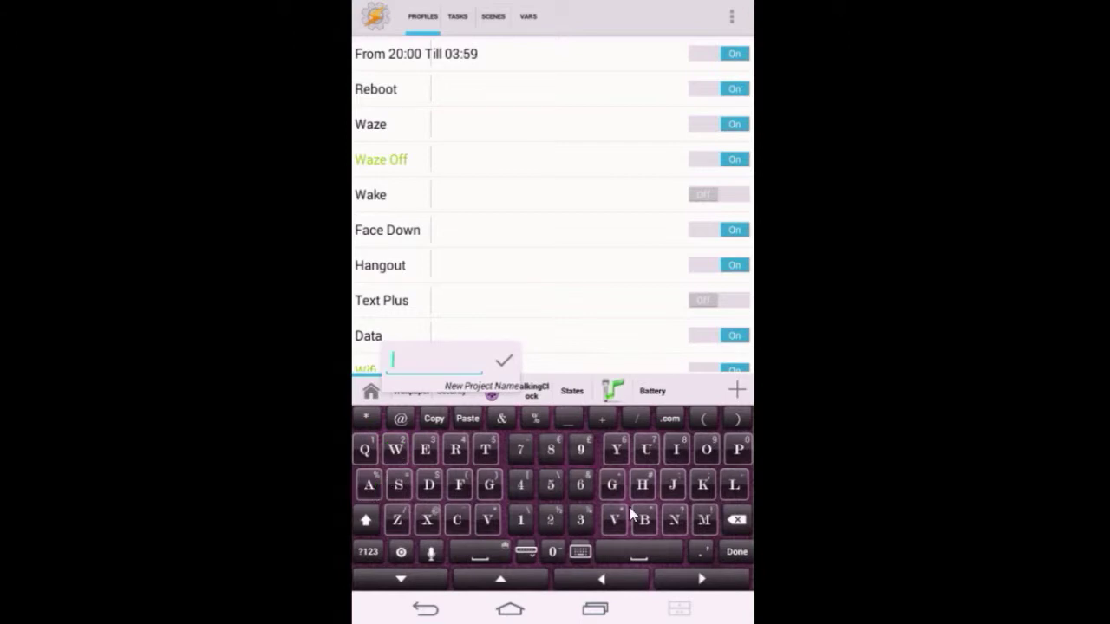
type("Wall")
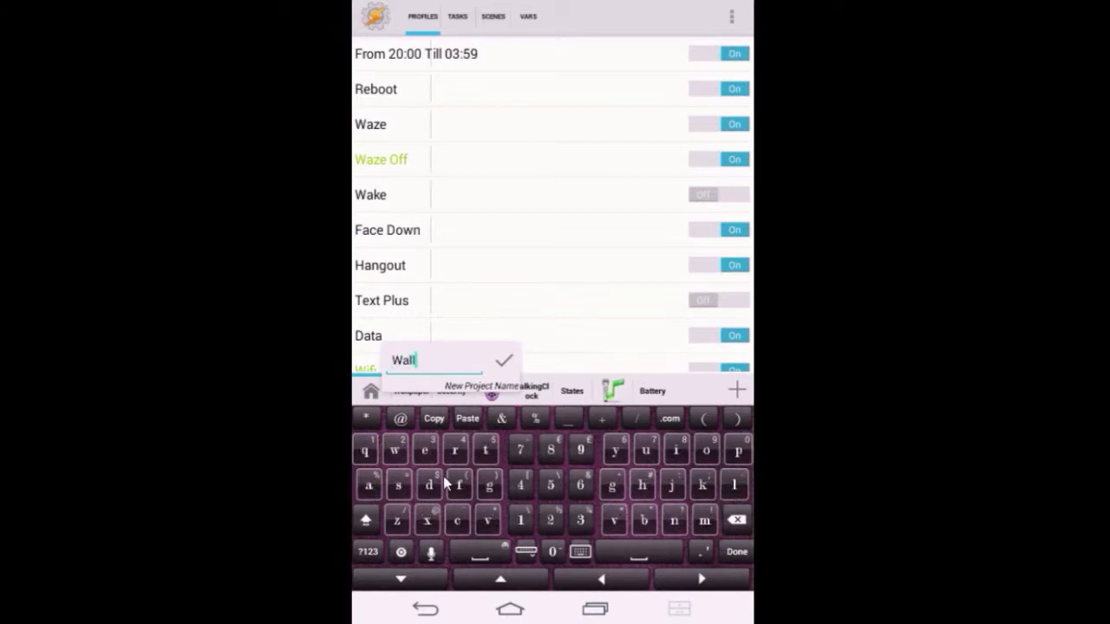
type("p")
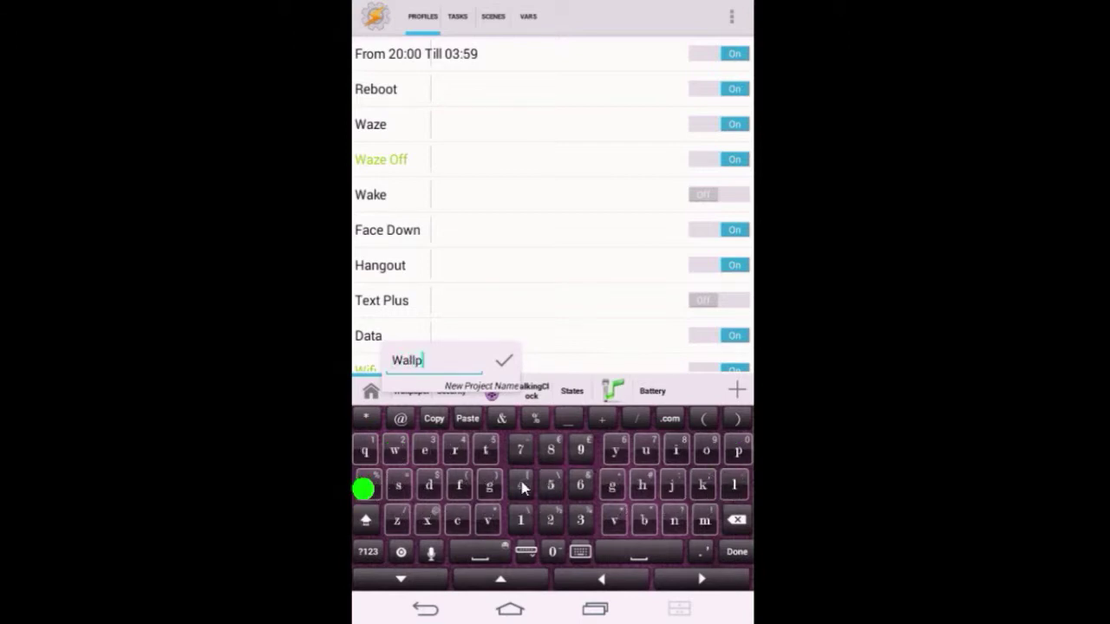
type("ap")
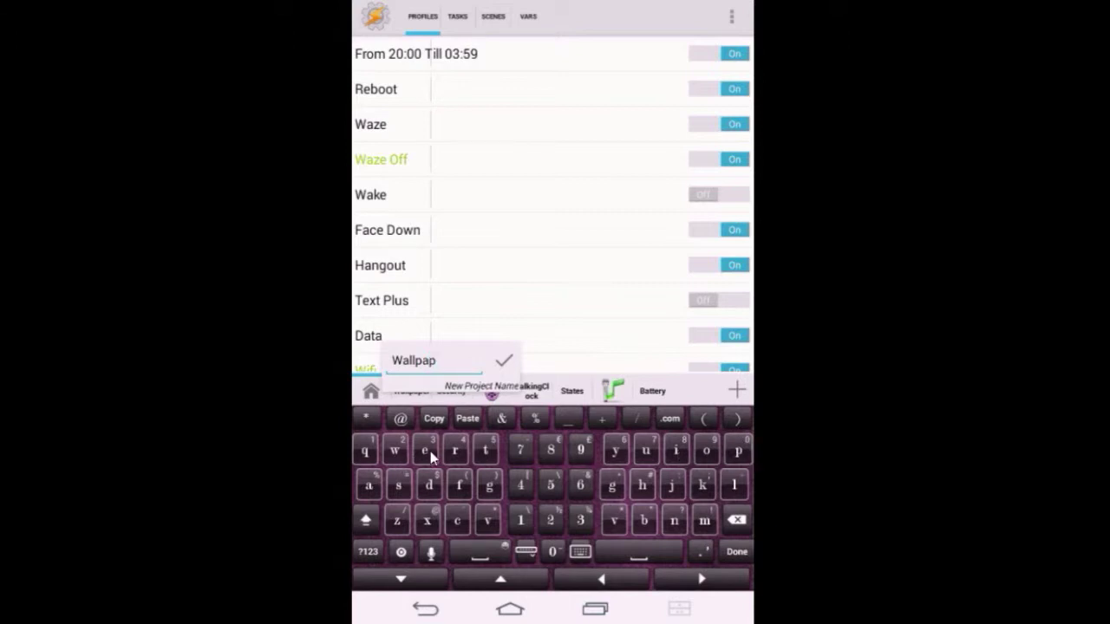
type("er")
left_click(731, 551)
left_click(492, 552)
left_click(457, 518)
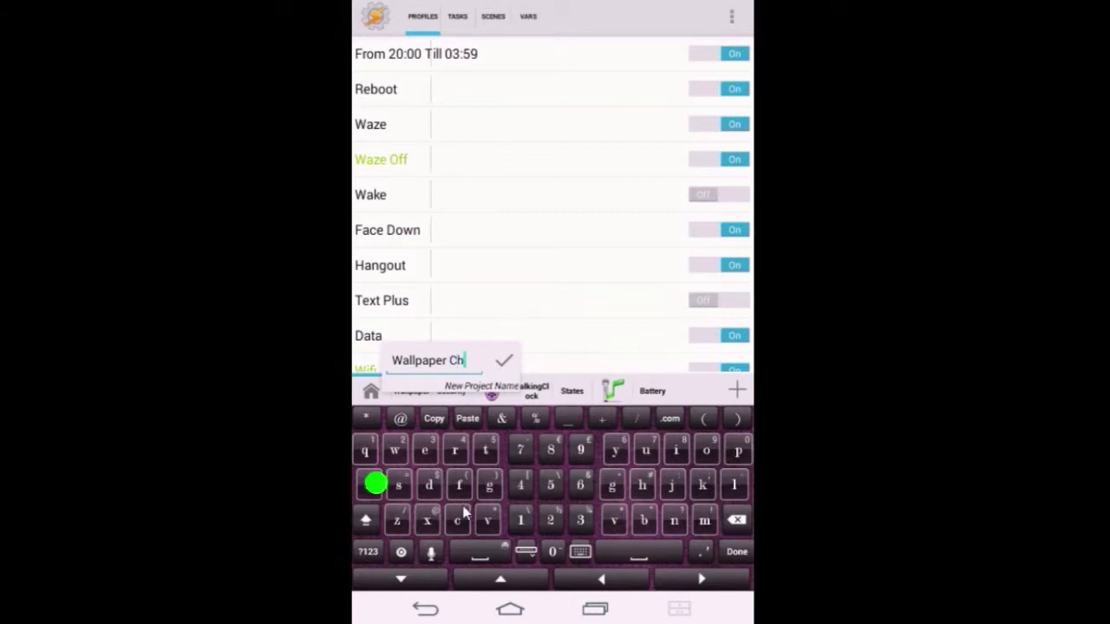
left_click(376, 483)
left_click(674, 521)
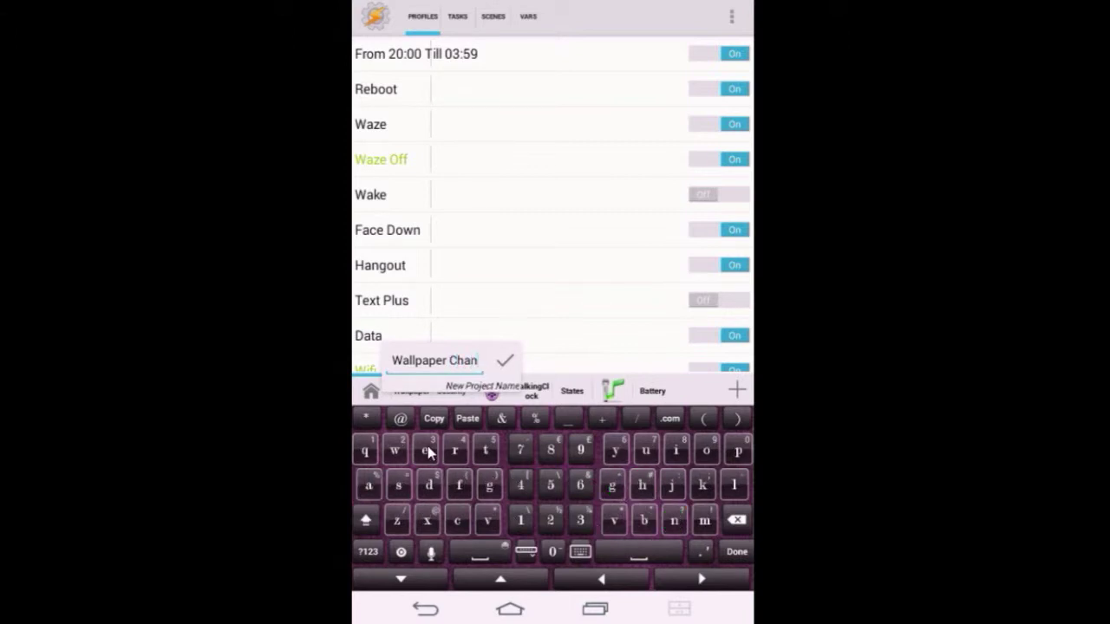
left_click(425, 450)
left_click(511, 362)
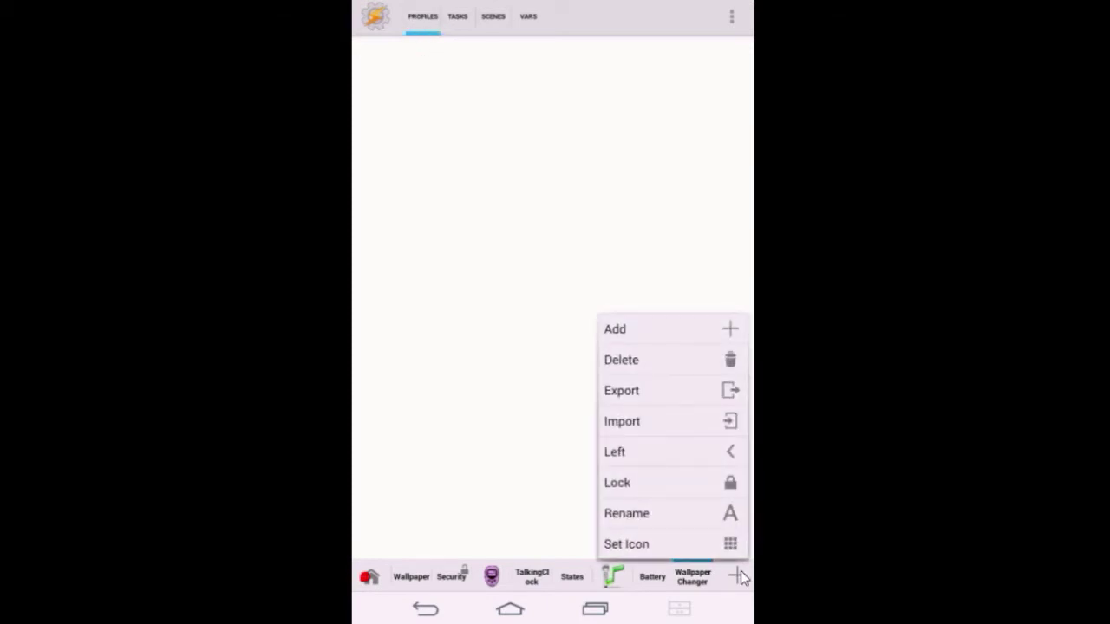
Step: Dismiss the extra project prompt and create the 'Wallpaper' profile active 08:00–20:00
key("Return")
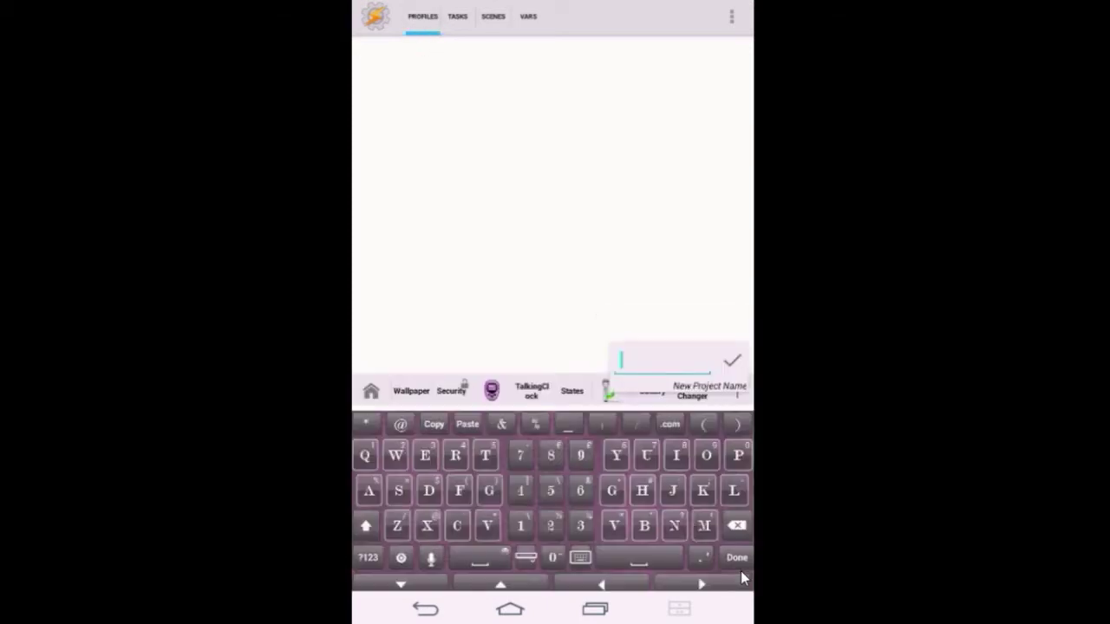
key("Escape")
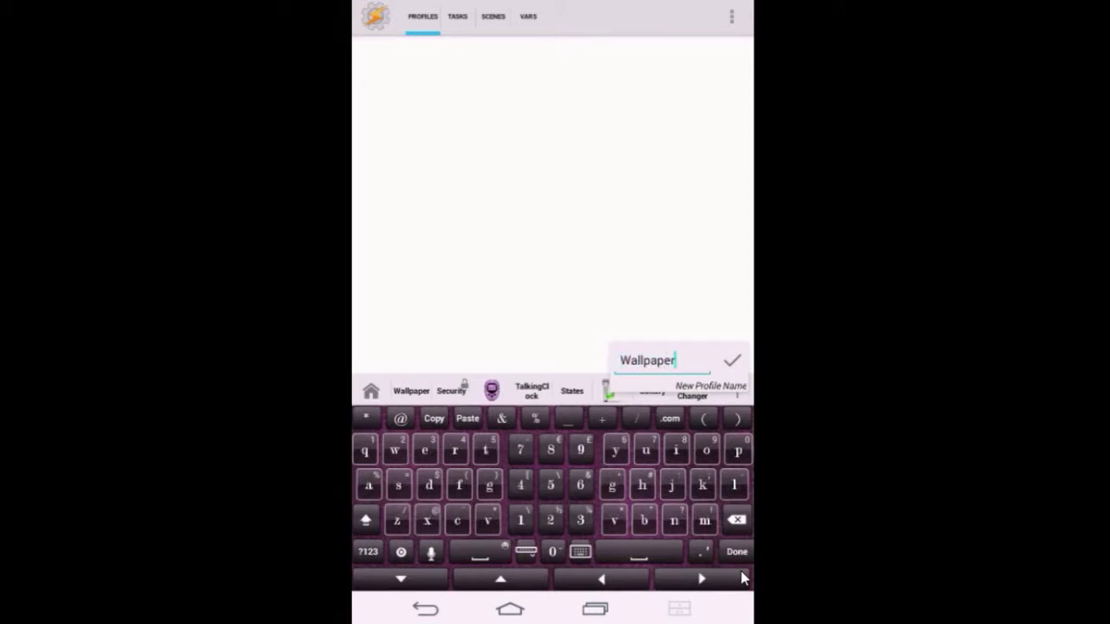
key("Return")
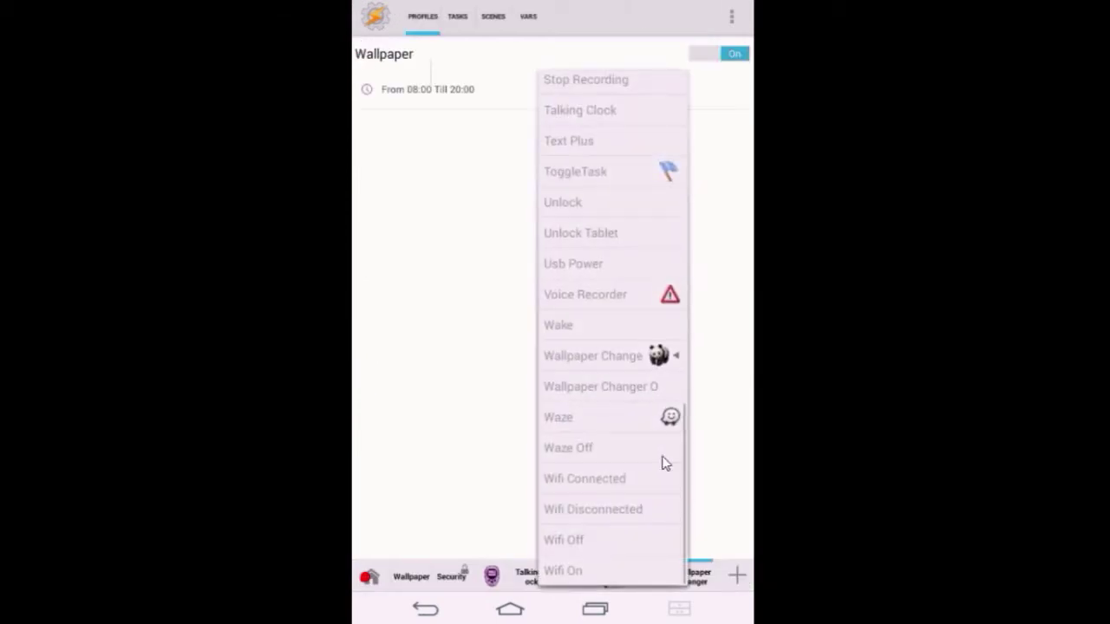
Step: Create a new task named 'Changer' for the Wallpaper profile
scroll(642, 395, "up", 3)
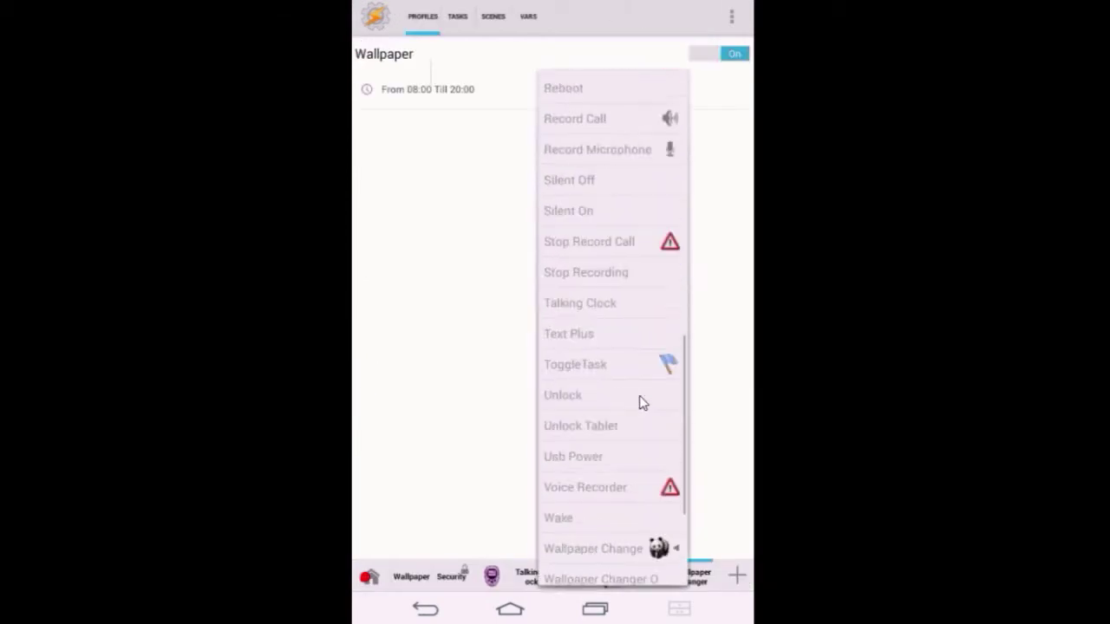
scroll(639, 399, "up", 5)
scroll(639, 404, "up", 5)
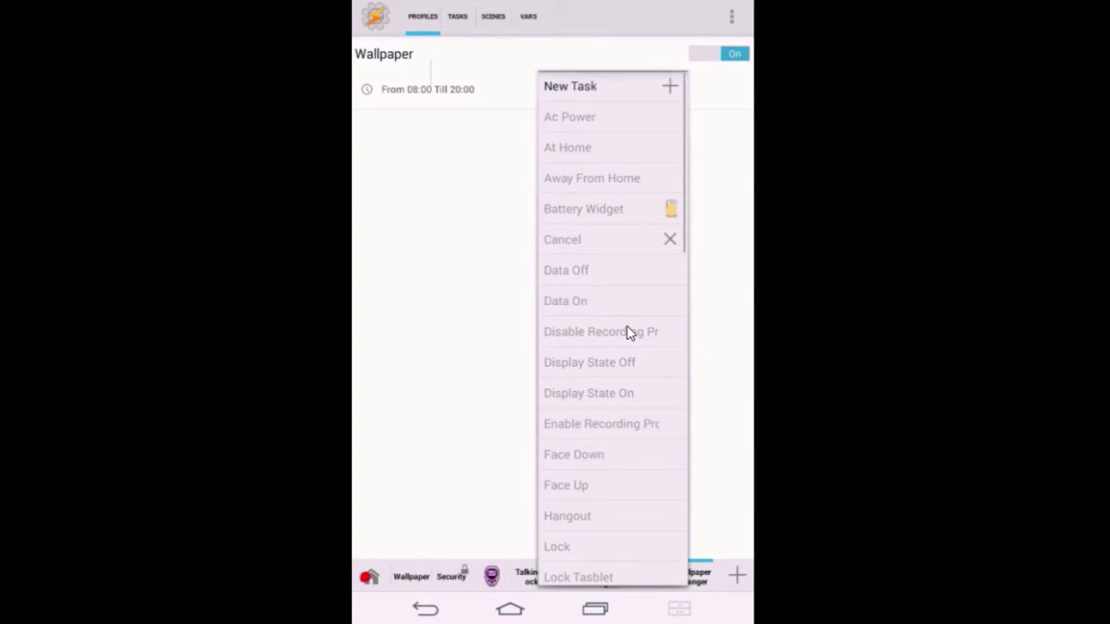
left_click(583, 87)
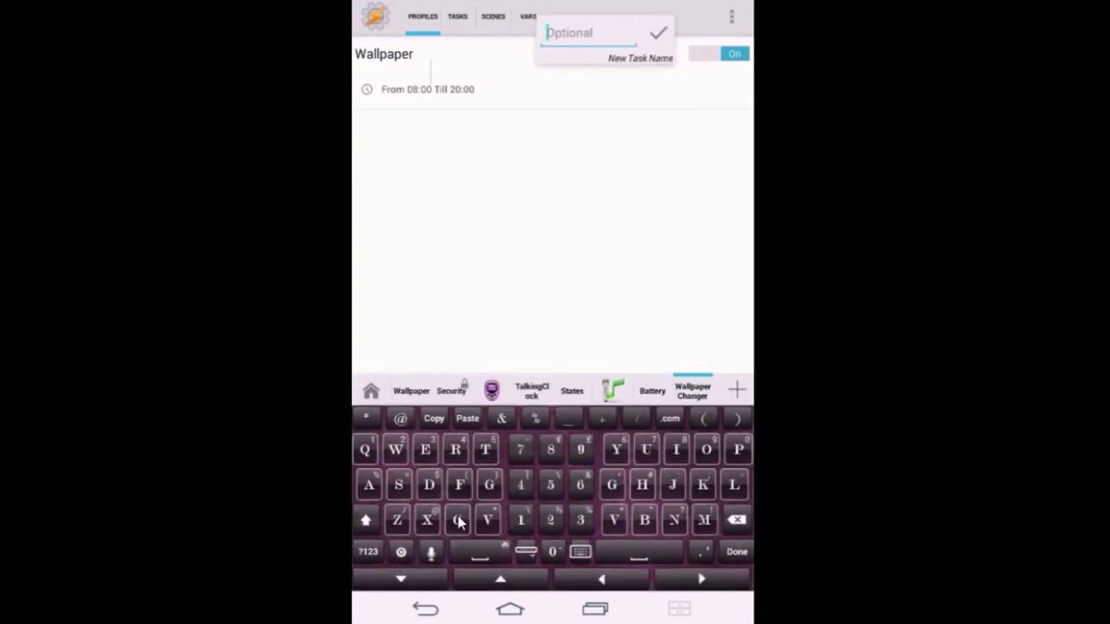
type("C")
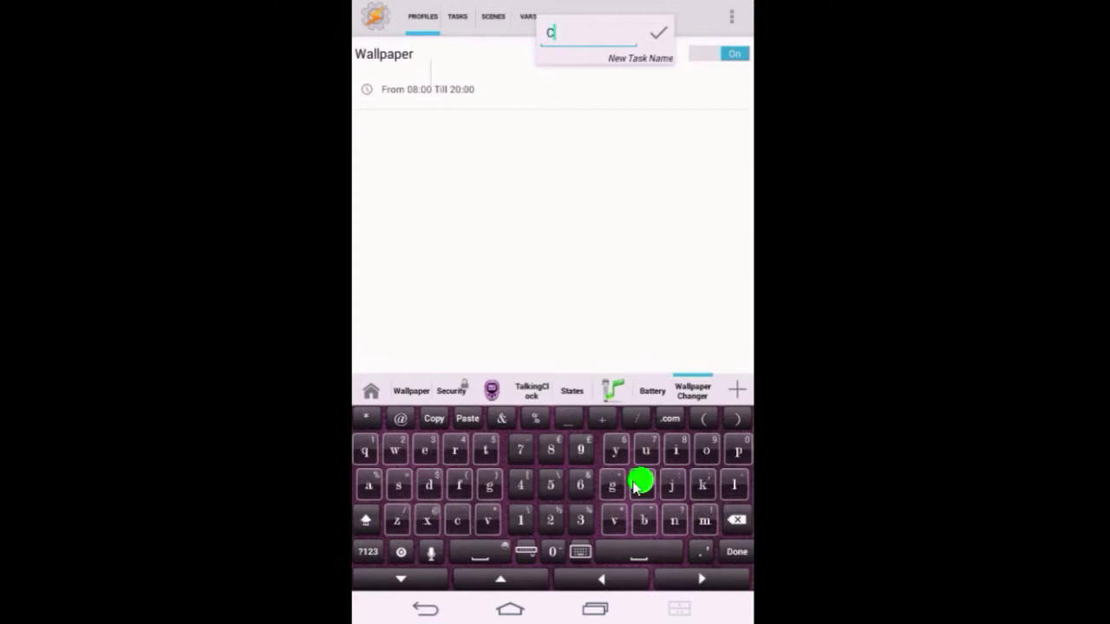
type("ha")
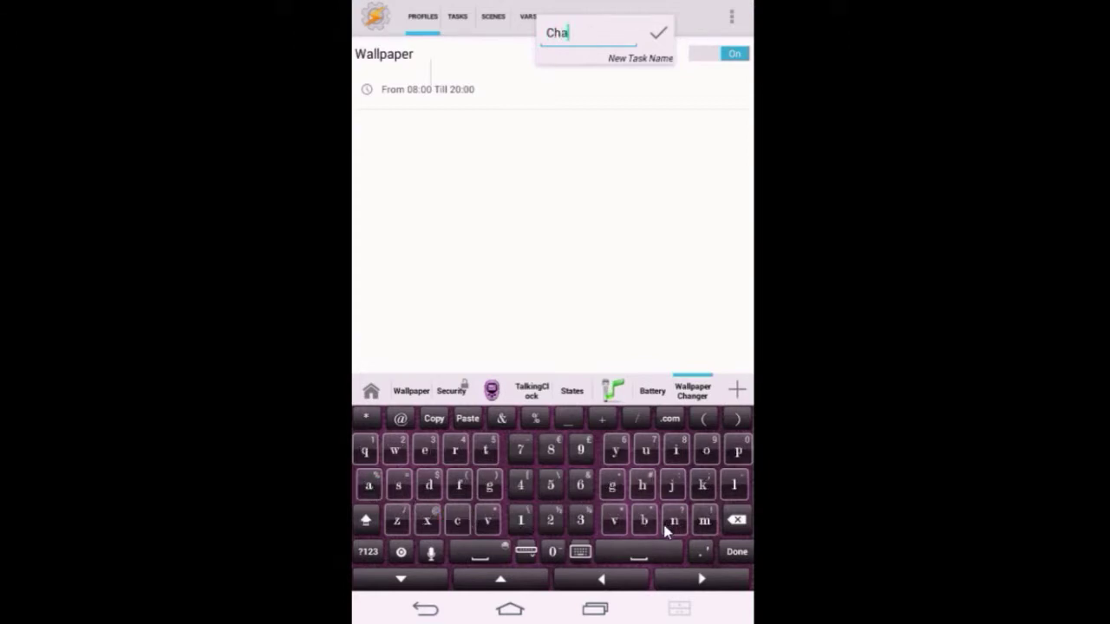
type("n")
type("ge")
type("r")
left_click(734, 555)
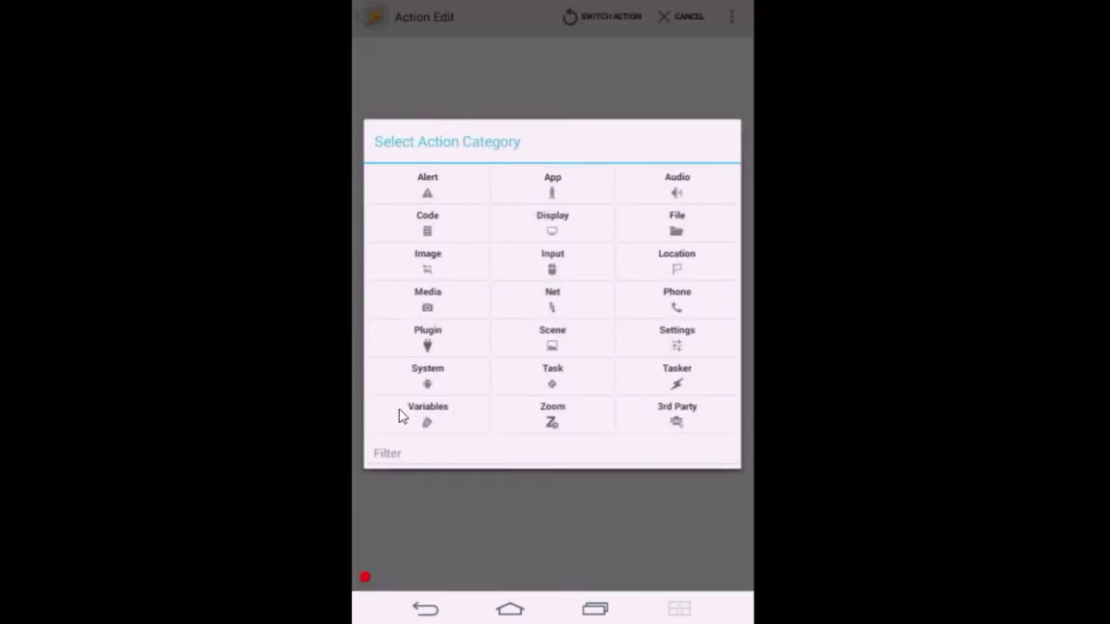
Step: Add a Variable Randomize action with variable name %Change_paper
left_click(425, 411)
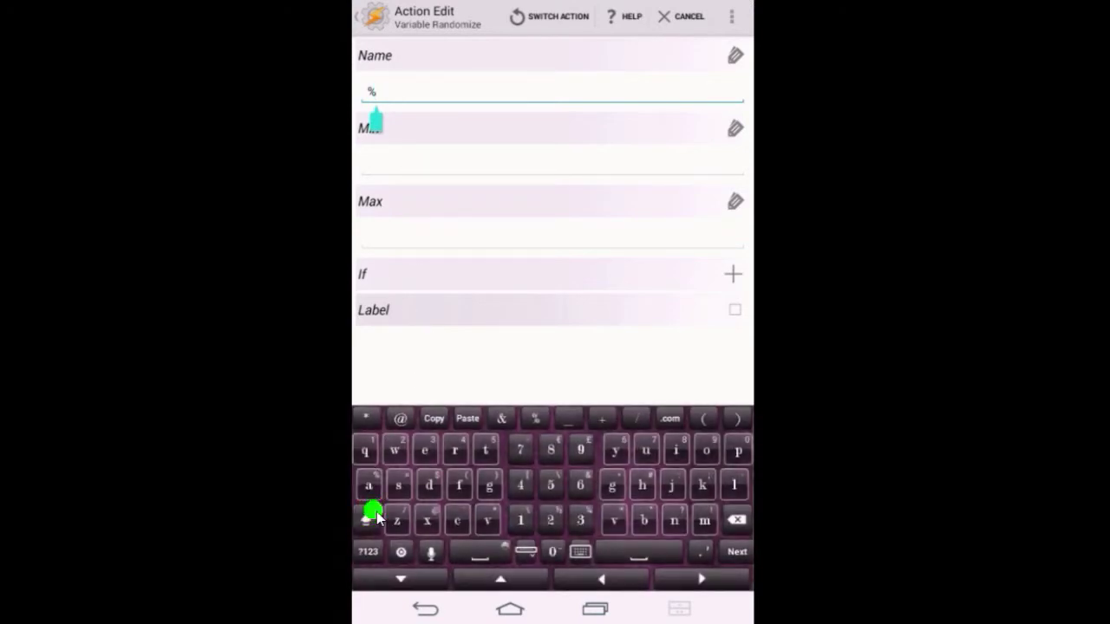
type("a")
left_click(460, 521)
left_click(642, 485)
left_click(371, 487)
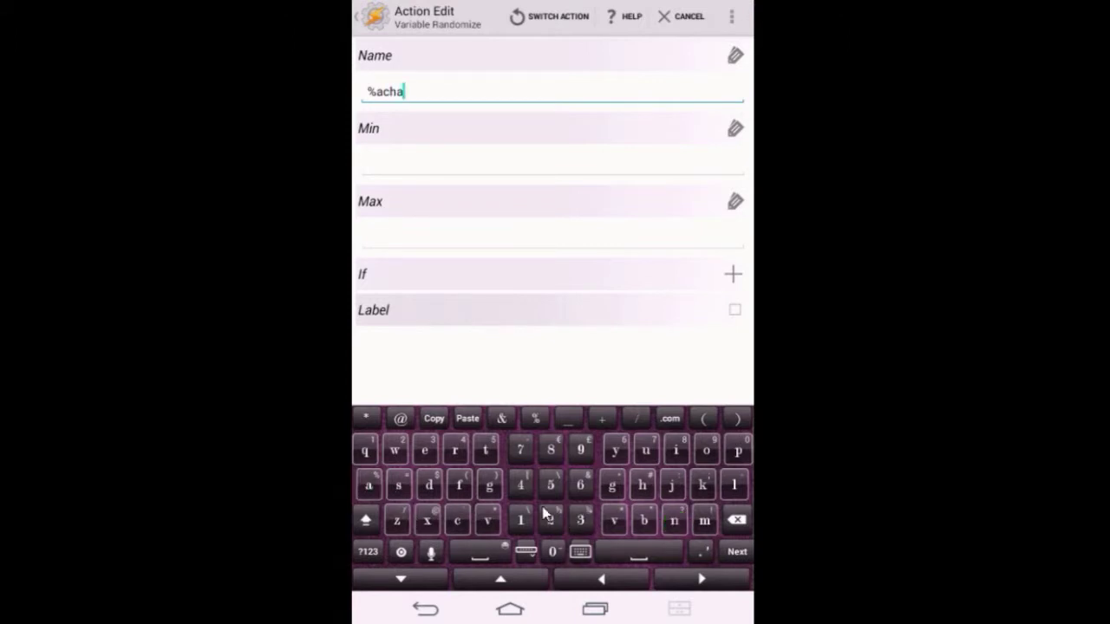
left_click(490, 486)
left_click(737, 452)
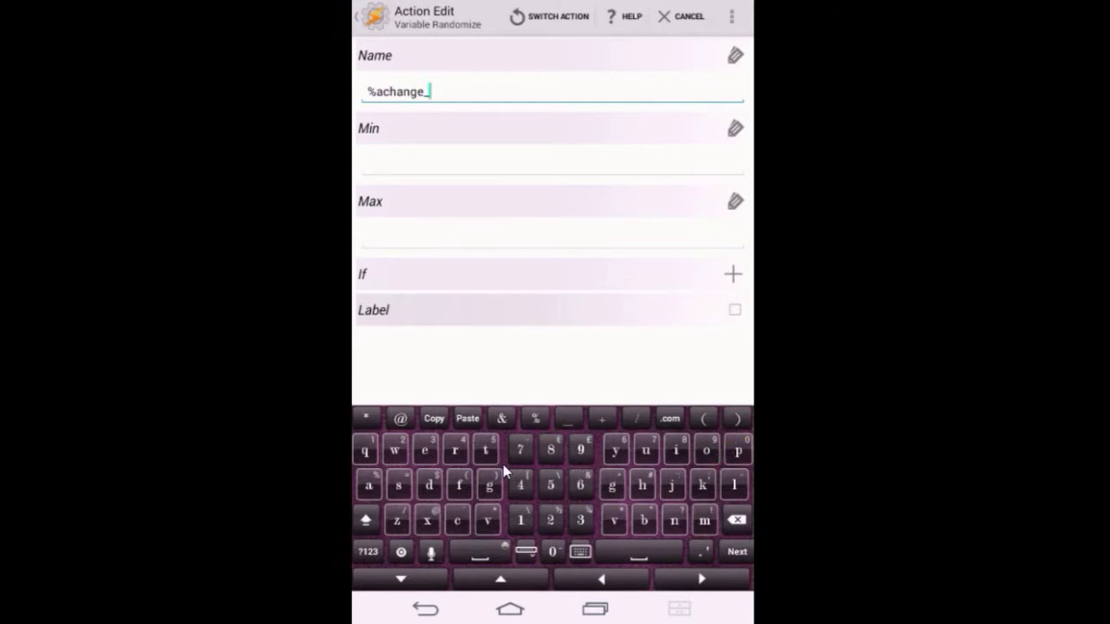
left_click(372, 484)
left_click(736, 449)
left_click(425, 450)
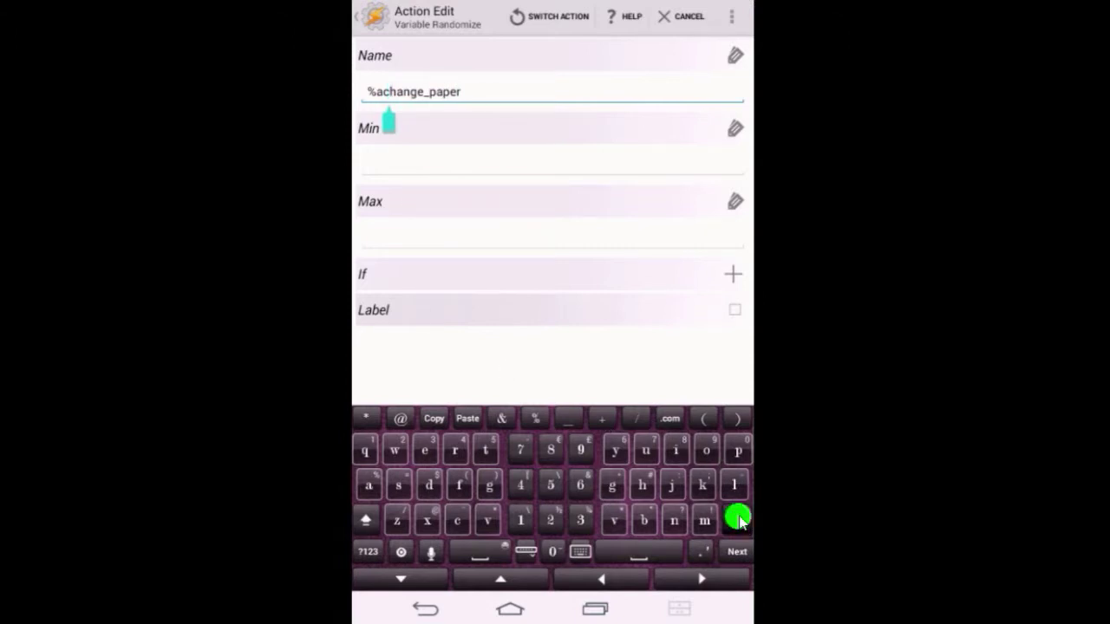
left_click(737, 520)
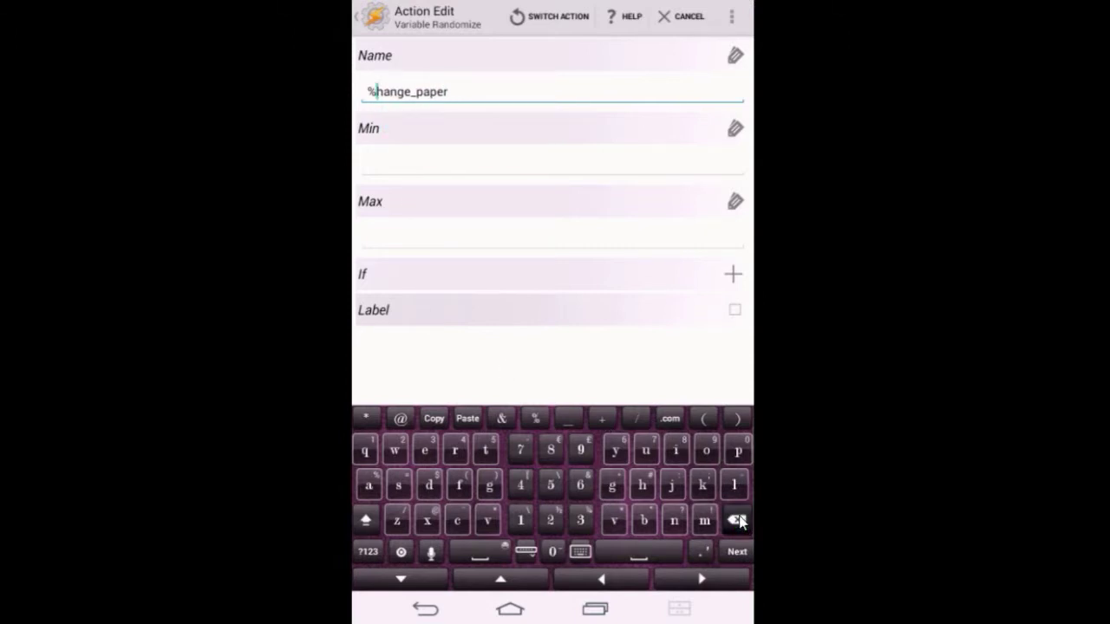
left_click(368, 520)
left_click(457, 523)
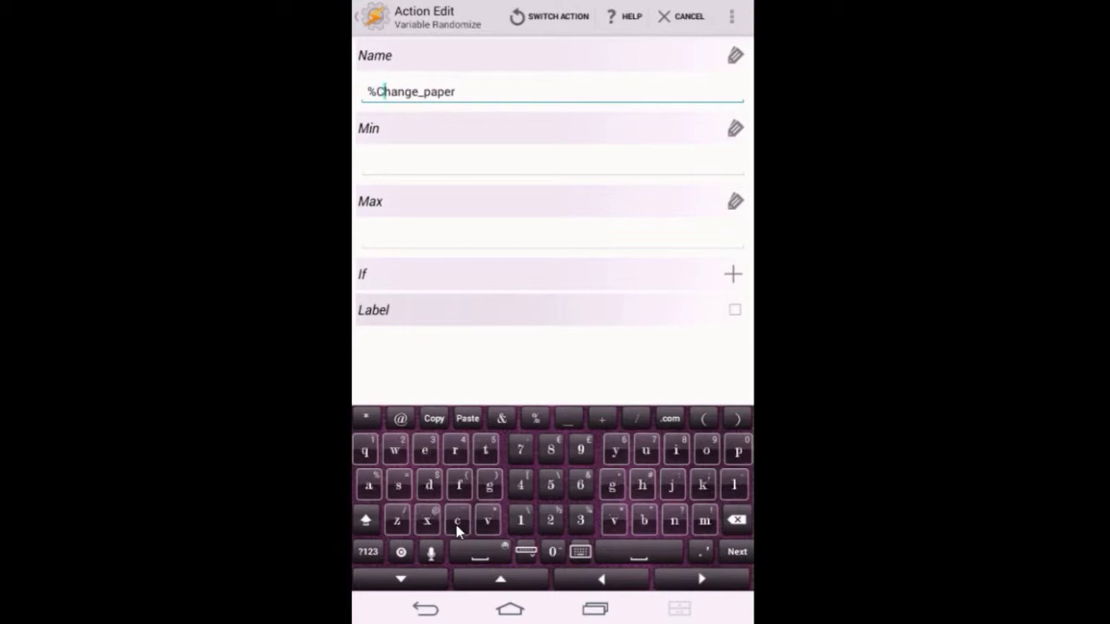
Step: Set the random range to minimum 1 and maximum 36, then save the action
left_click(389, 171)
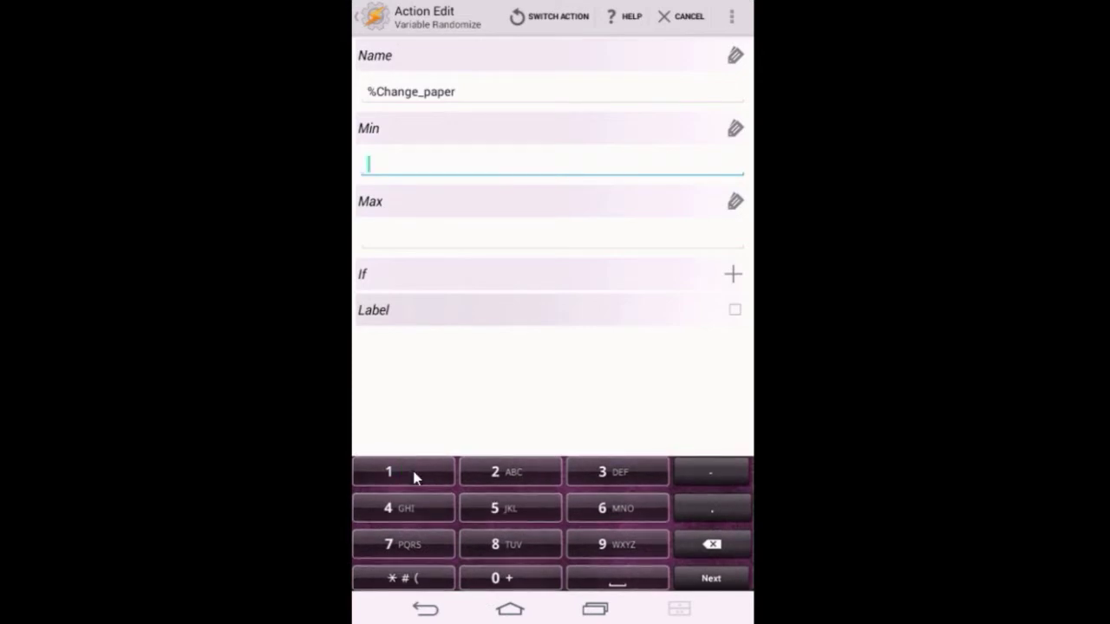
left_click(414, 477)
key("Tab")
left_click(616, 476)
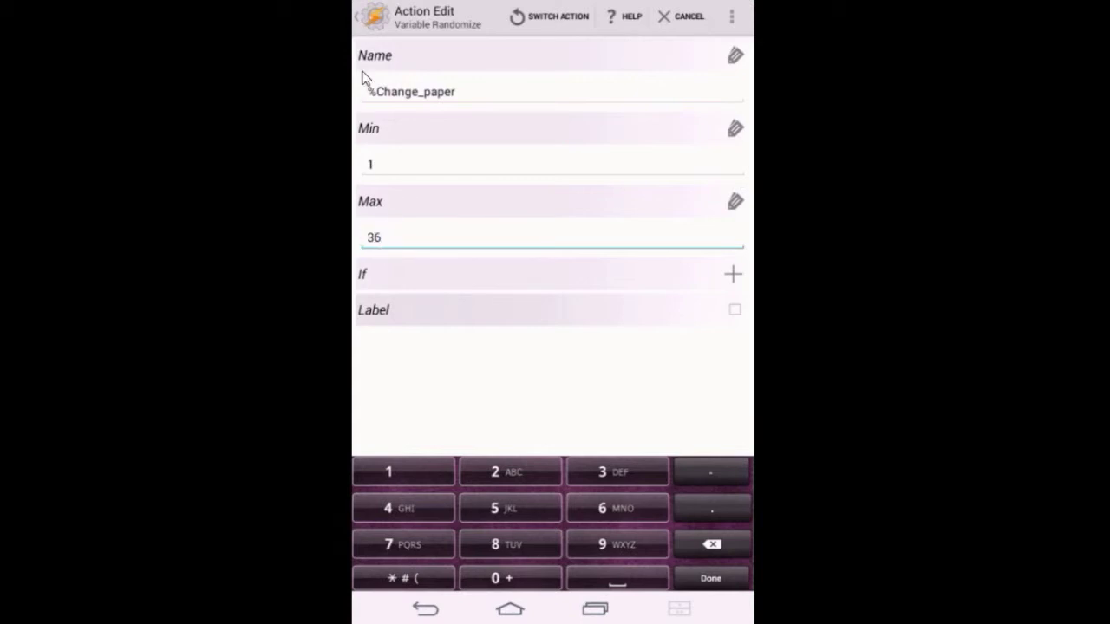
key("Escape")
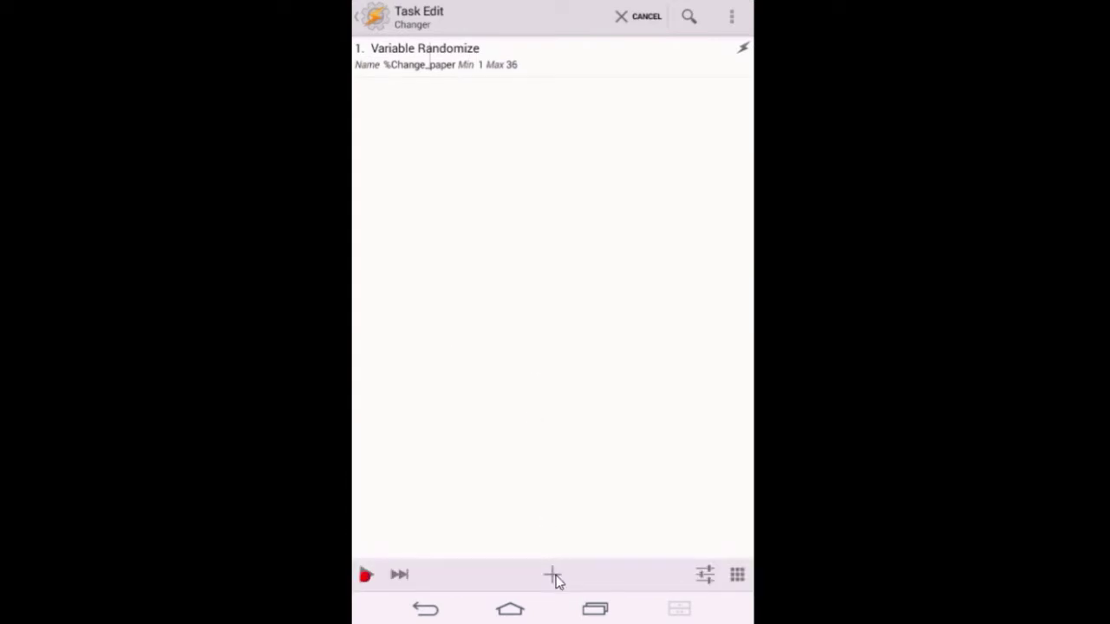
left_click(555, 578)
Step: Add a Display > Set Wallpaper action and browse Photos for the image
left_click(555, 577)
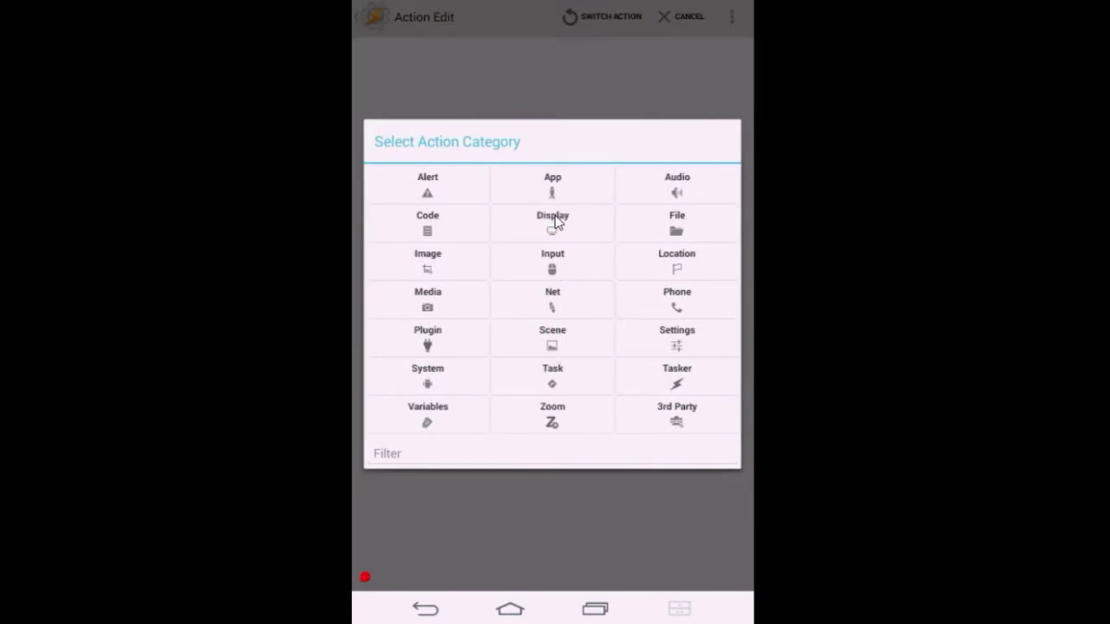
left_click(558, 220)
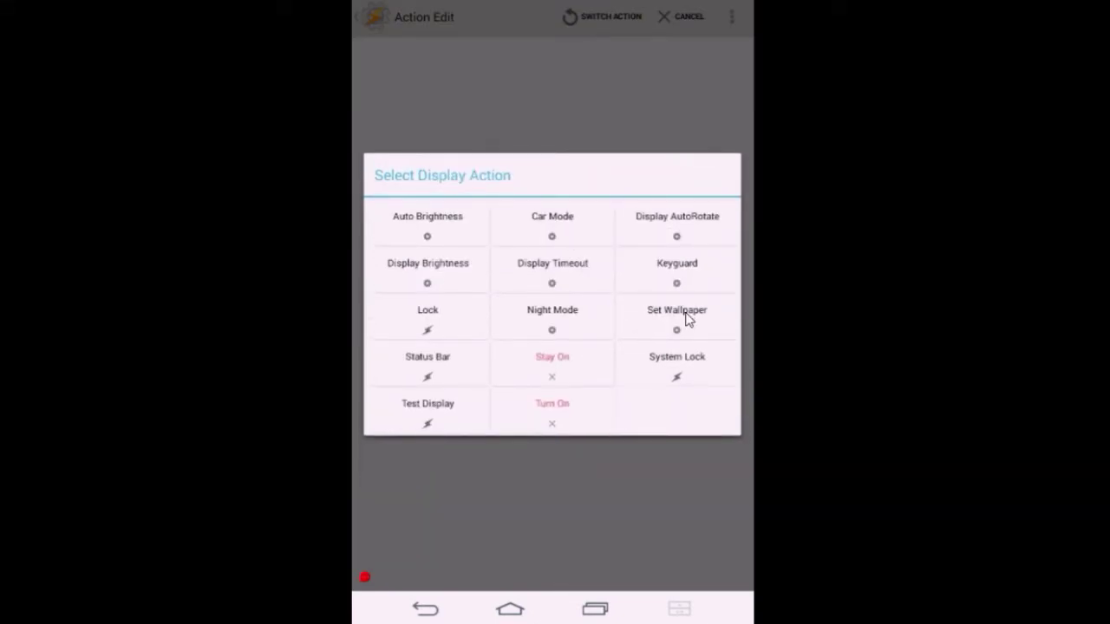
left_click(685, 319)
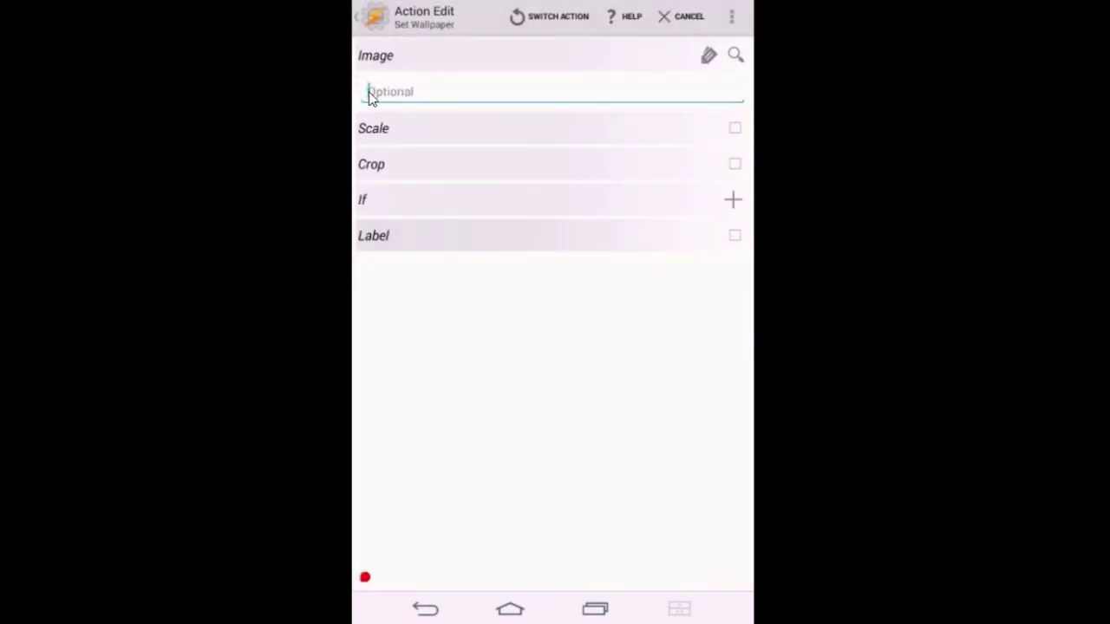
left_click(735, 57)
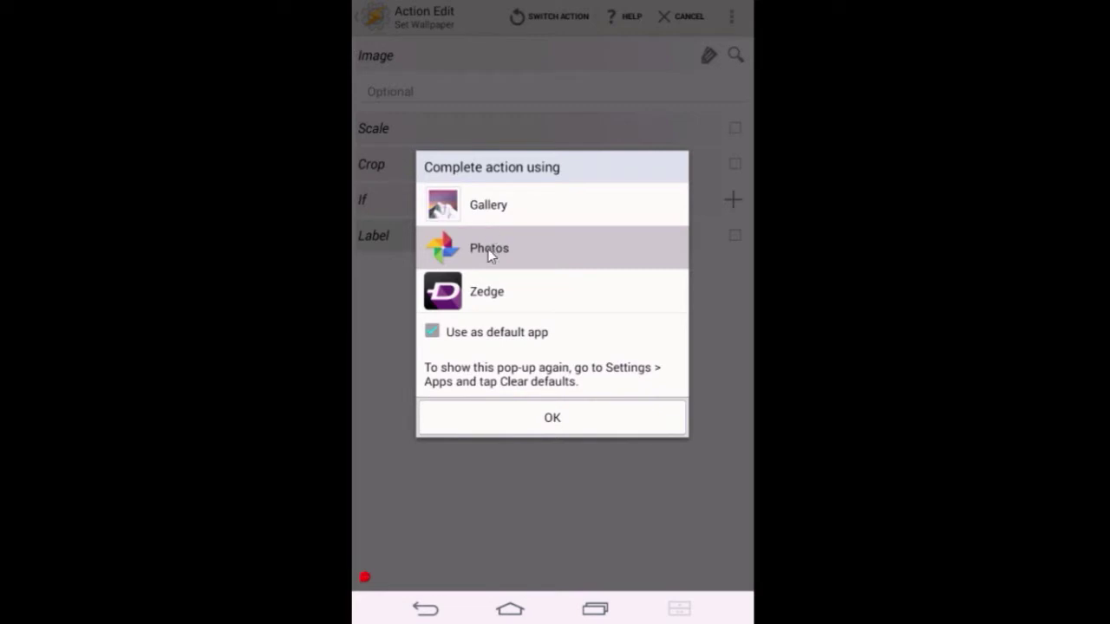
left_click(433, 334)
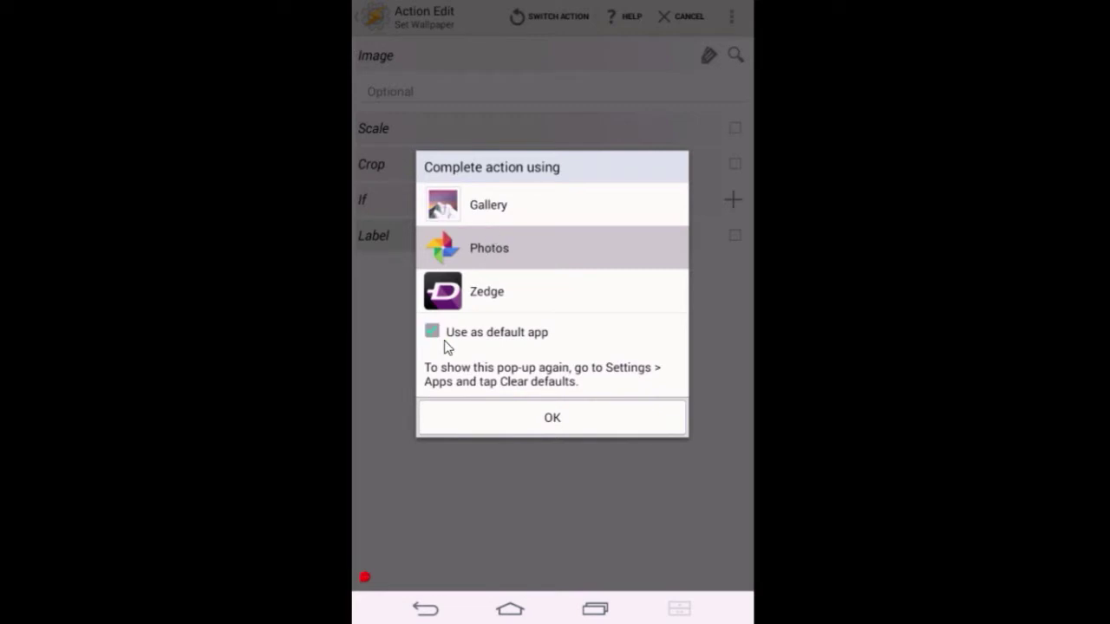
left_click(502, 250)
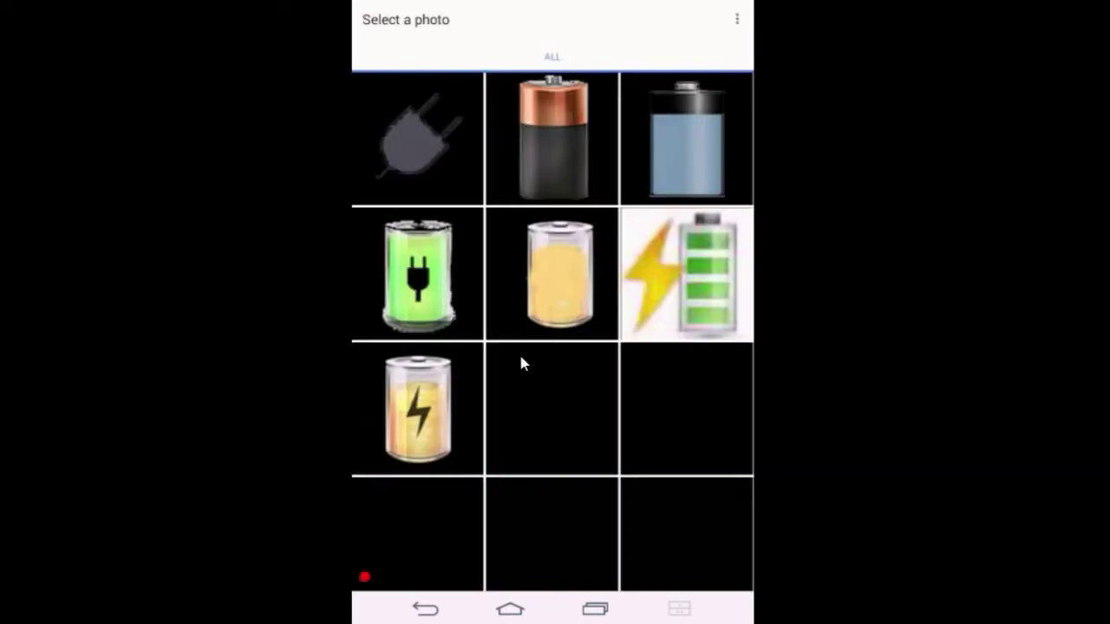
Step: Pick the red wallpaper, setting the image path to wallpaper/10.jpg
scroll(520, 362, "down", 2)
scroll(521, 354, "down", 5)
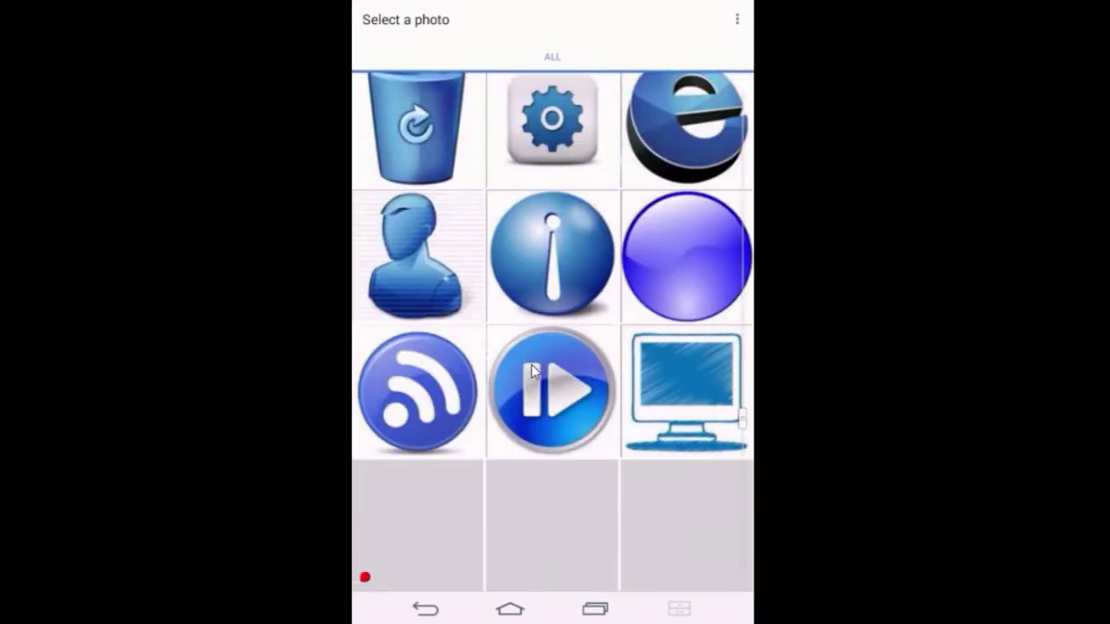
scroll(533, 371, "up", 5)
scroll(531, 370, "up", 2)
scroll(531, 371, "up", 2)
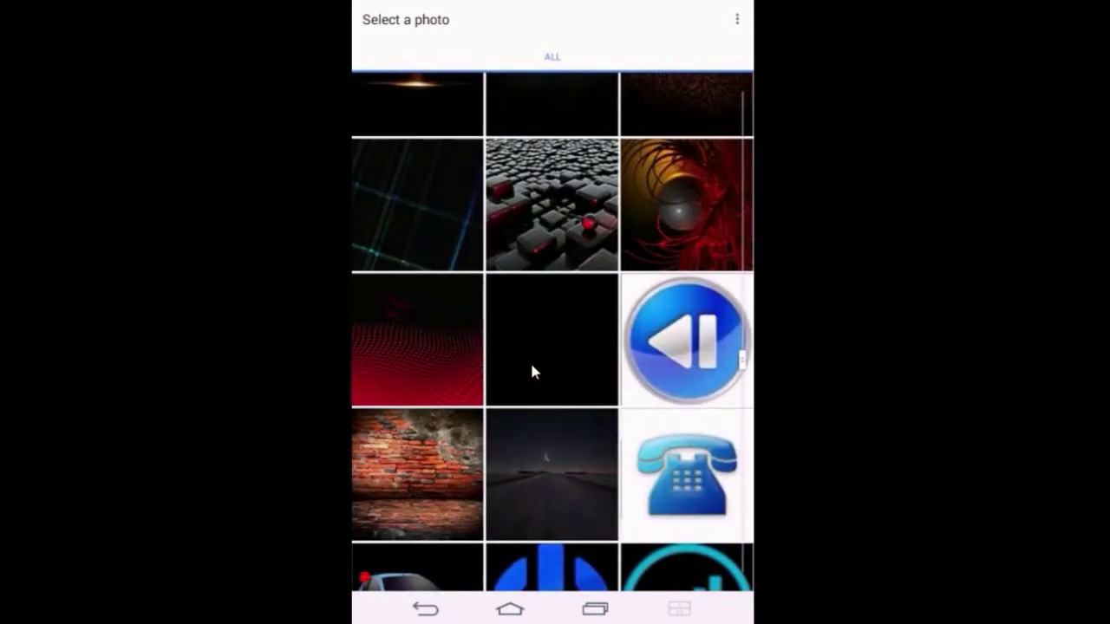
scroll(533, 372, "down", 1)
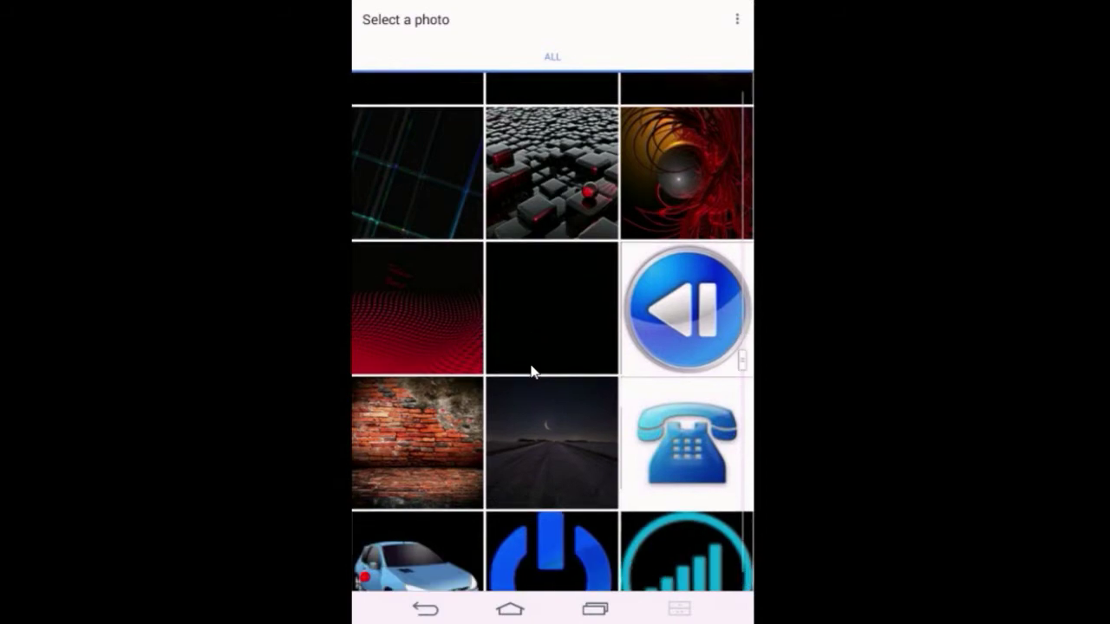
scroll(532, 371, "down", 2)
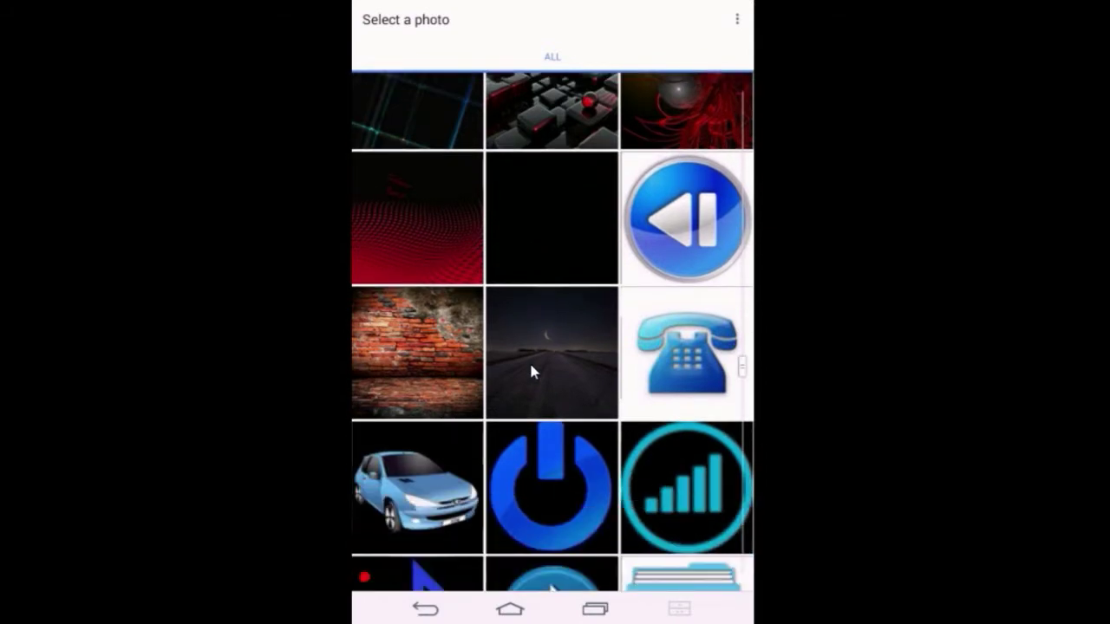
scroll(532, 371, "down", 5)
scroll(533, 371, "down", 5)
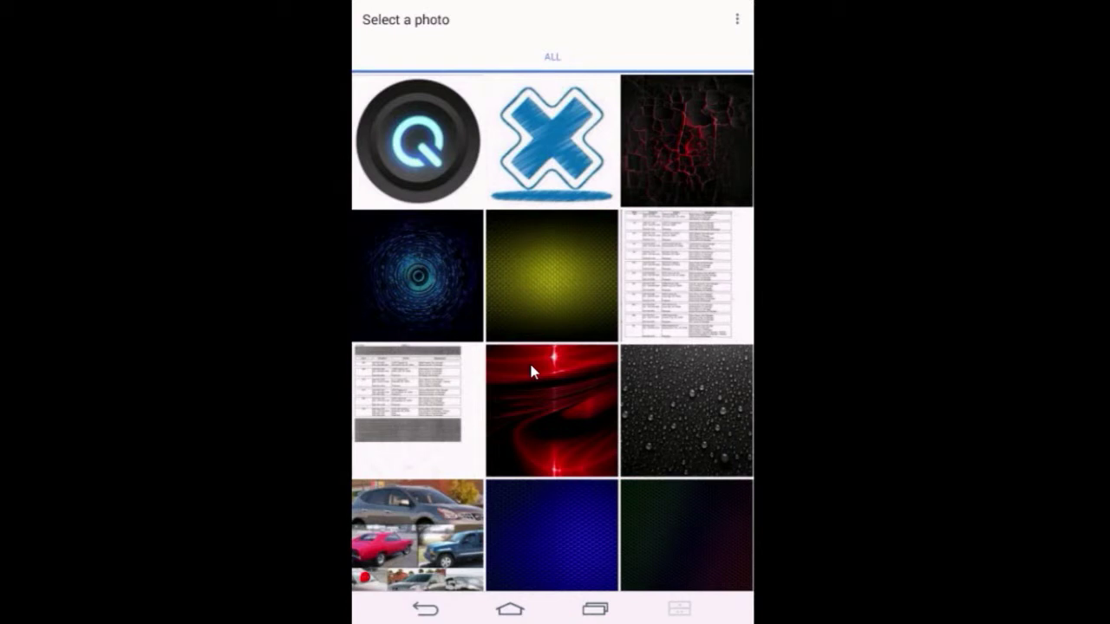
left_click(531, 366)
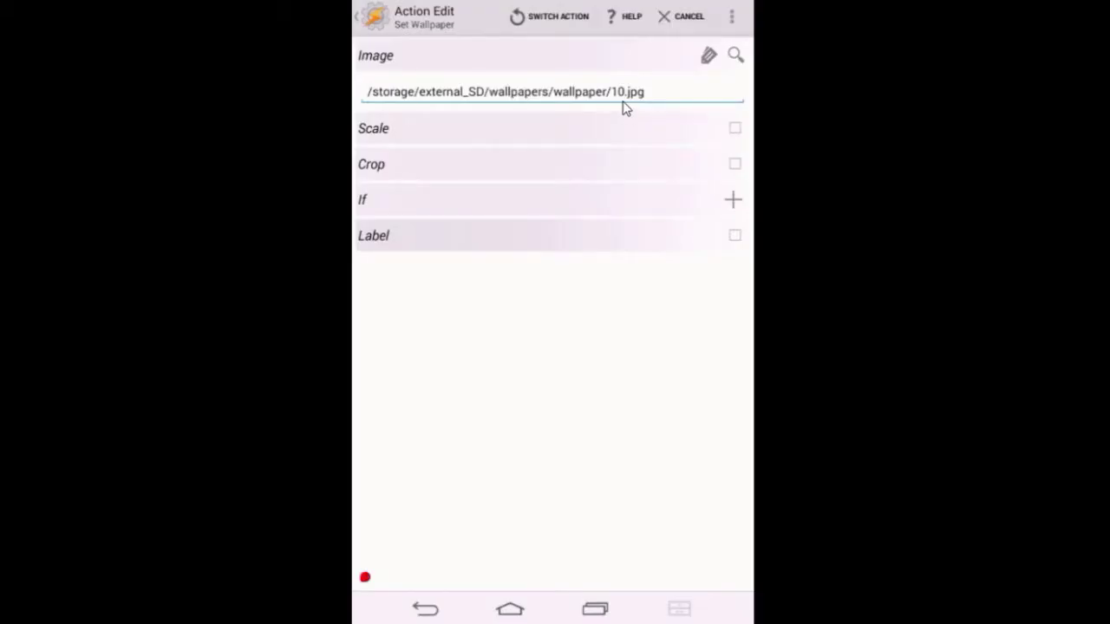
left_click(628, 98)
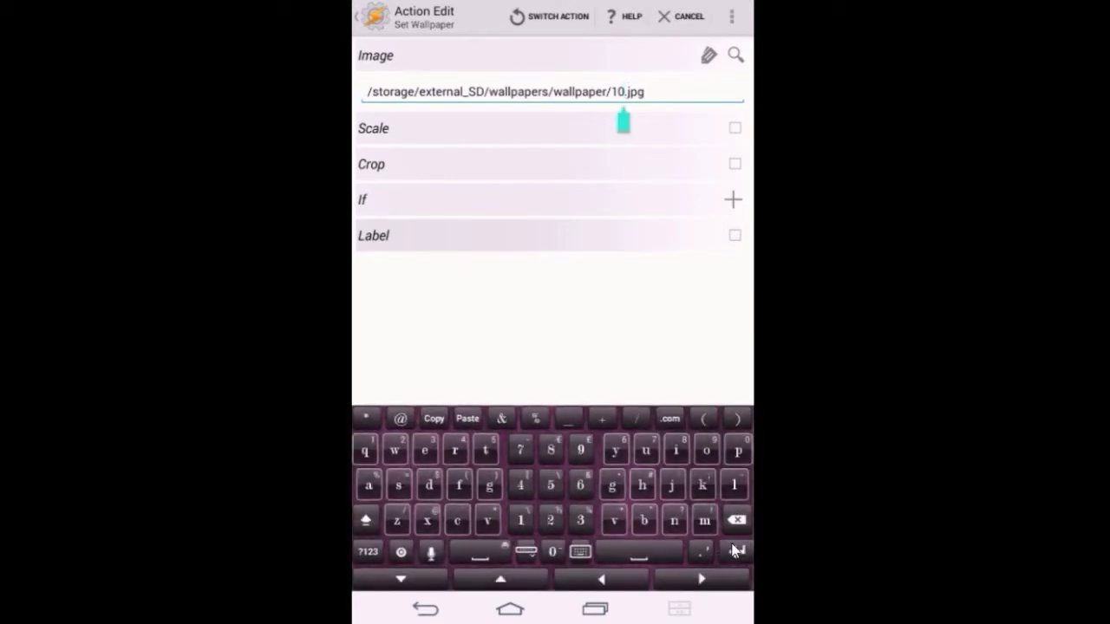
Step: Replace '10' in the image path with %Change_paper and save the Set Wallpaper action
left_click(736, 522)
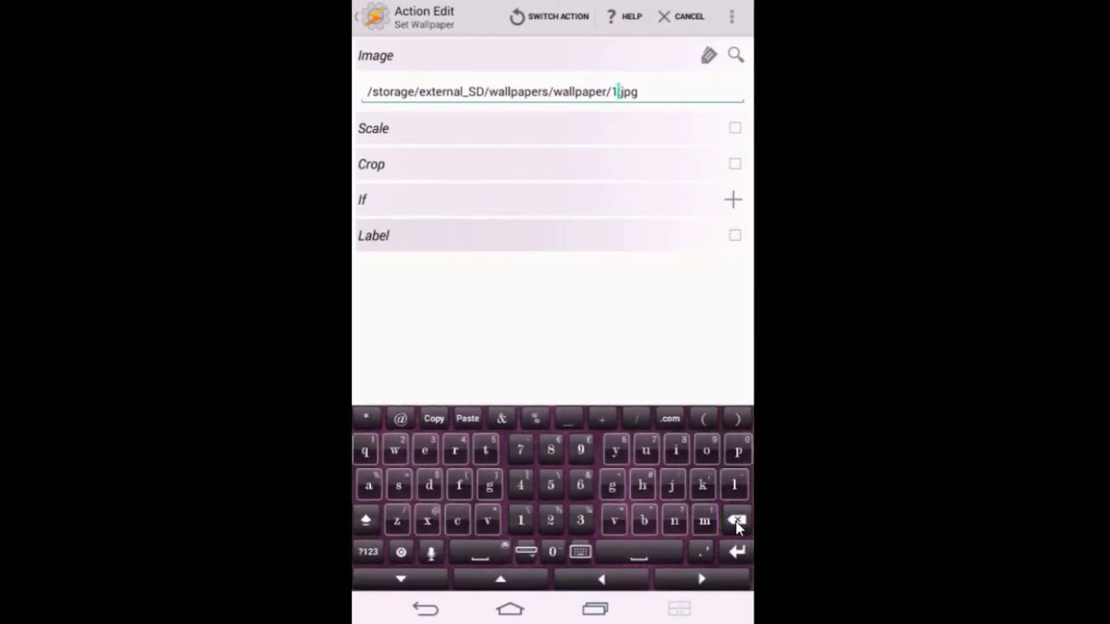
left_click(737, 522)
left_click(707, 57)
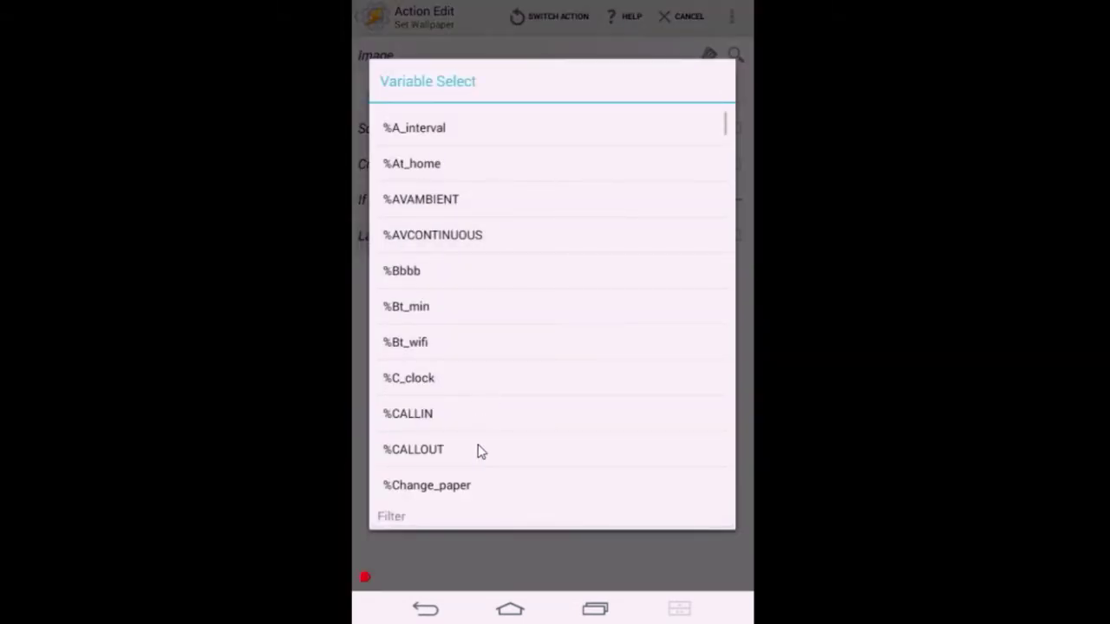
left_click(447, 490)
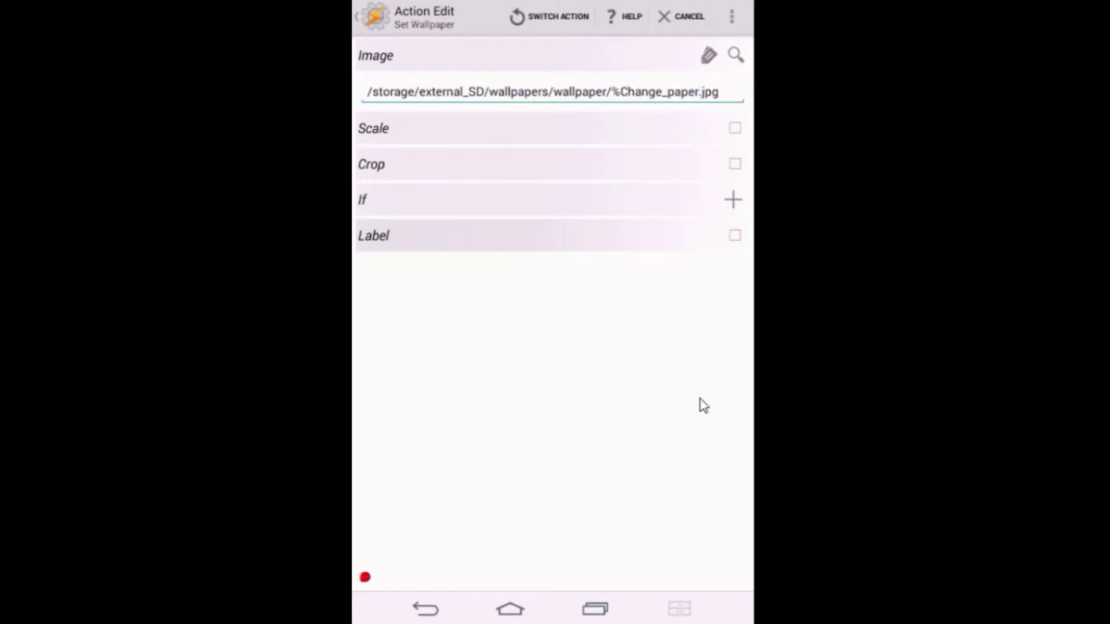
left_click(365, 24)
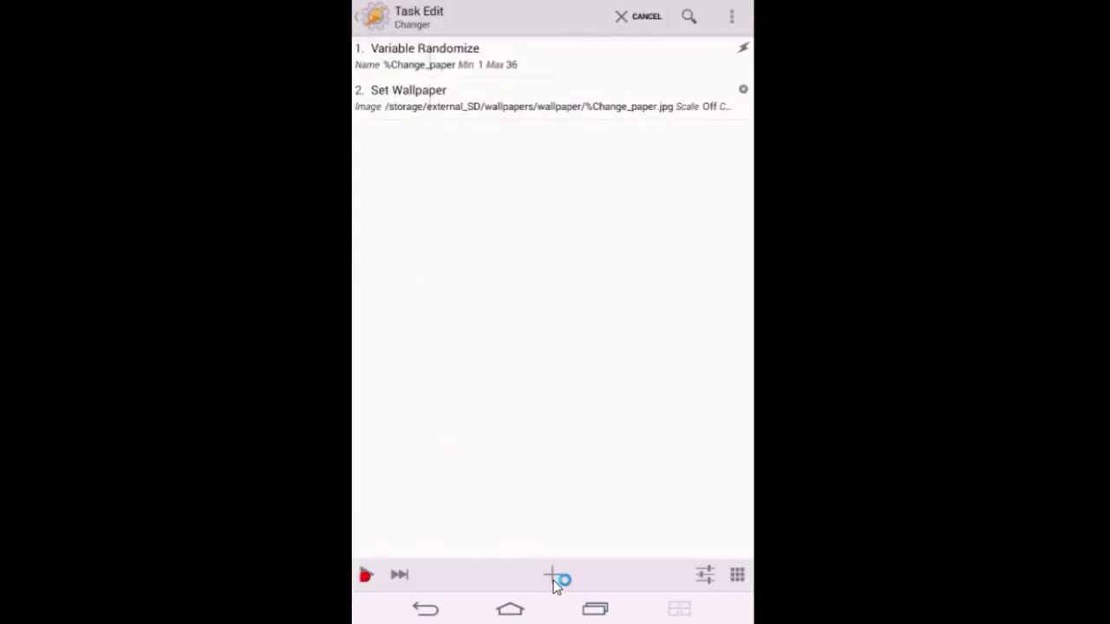
left_click(553, 579)
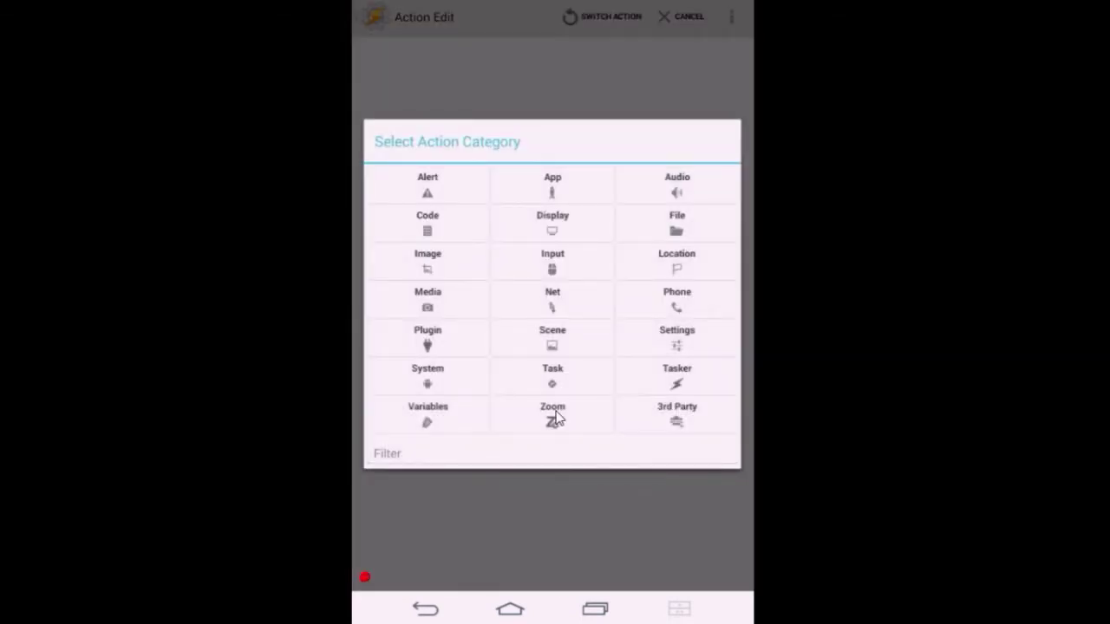
Step: Add a Stop action to Changer and start an If condition from the variable list
left_click(553, 375)
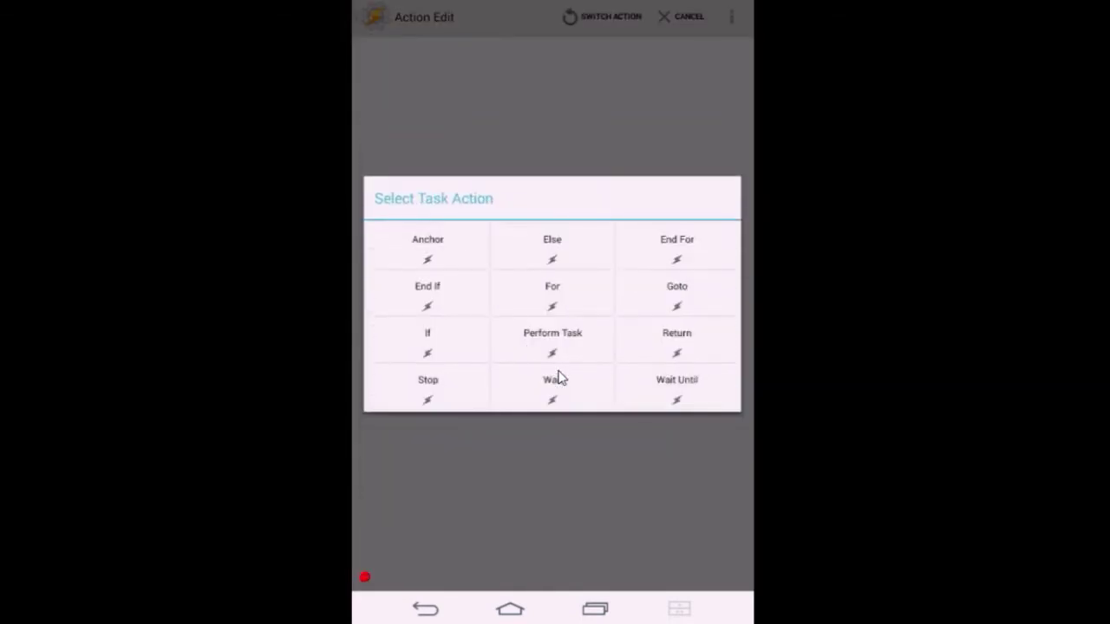
left_click(428, 380)
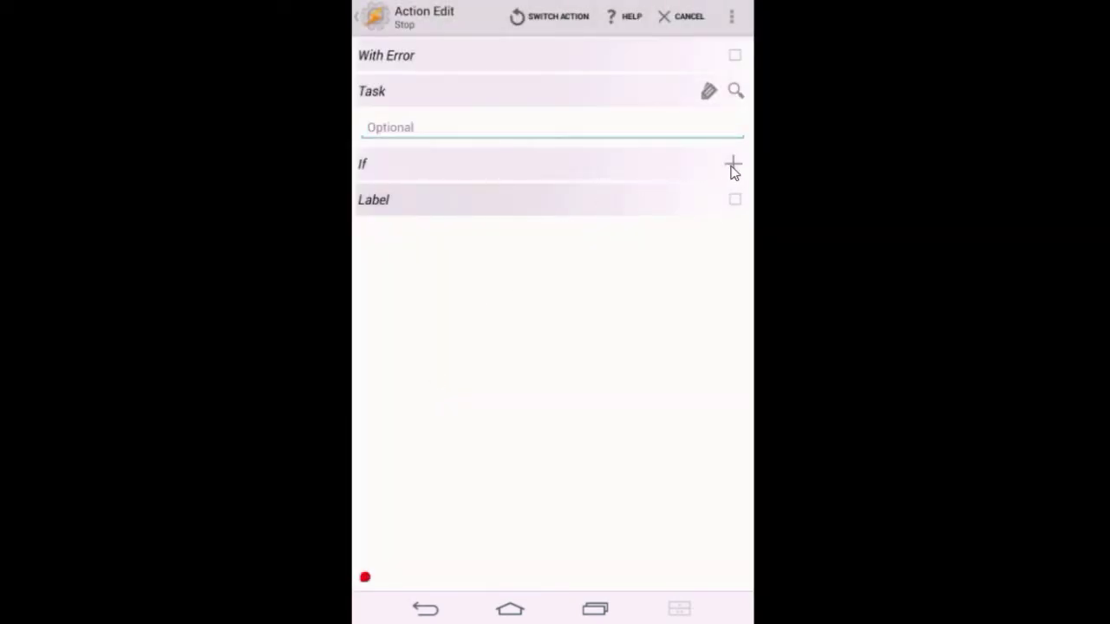
left_click(732, 166)
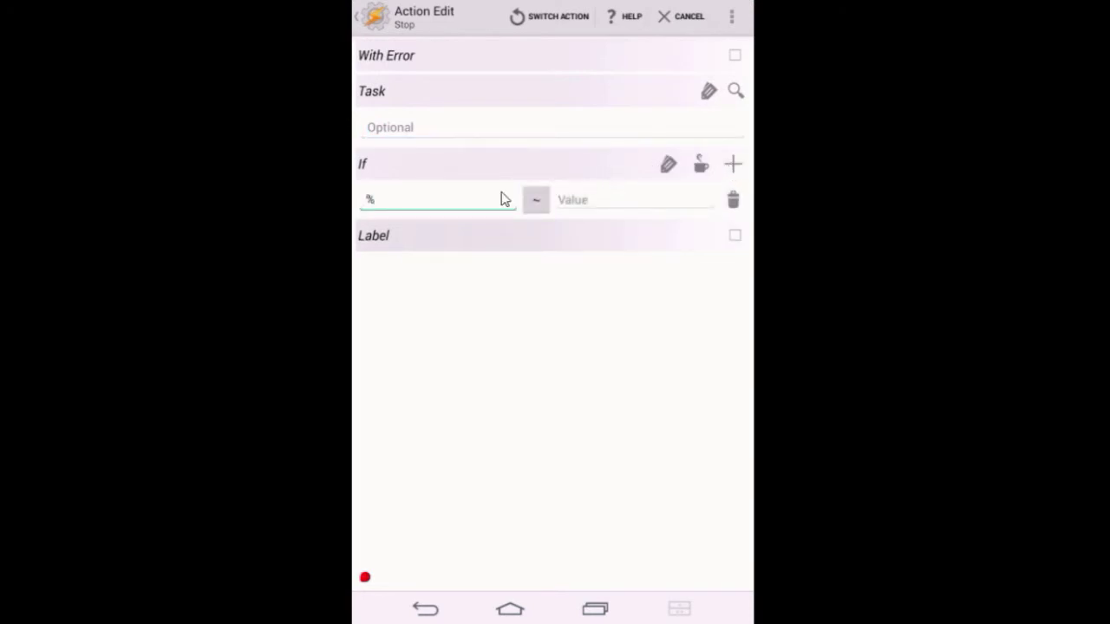
left_click(668, 168)
left_click(668, 168)
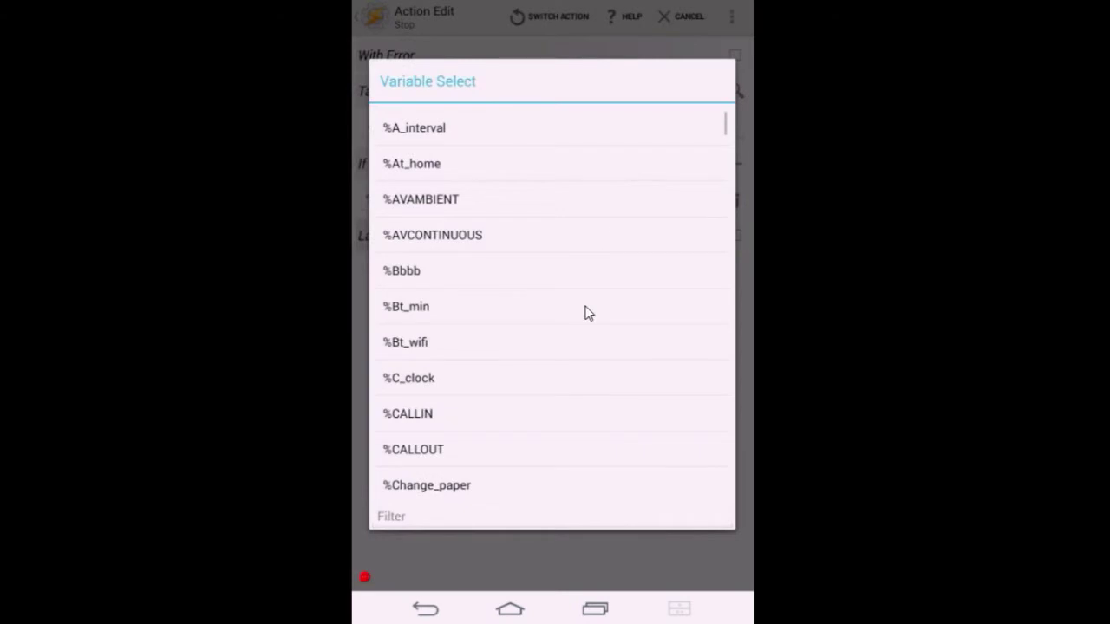
scroll(576, 403, "down", 2)
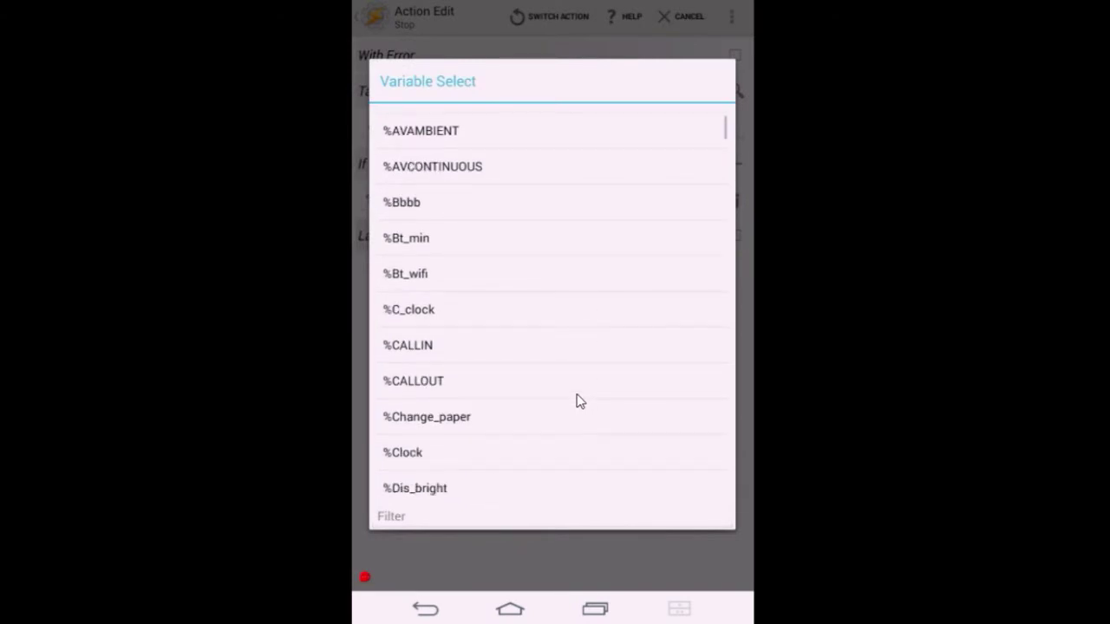
scroll(577, 401, "down", 10)
scroll(576, 401, "down", 5)
scroll(580, 400, "down", 5)
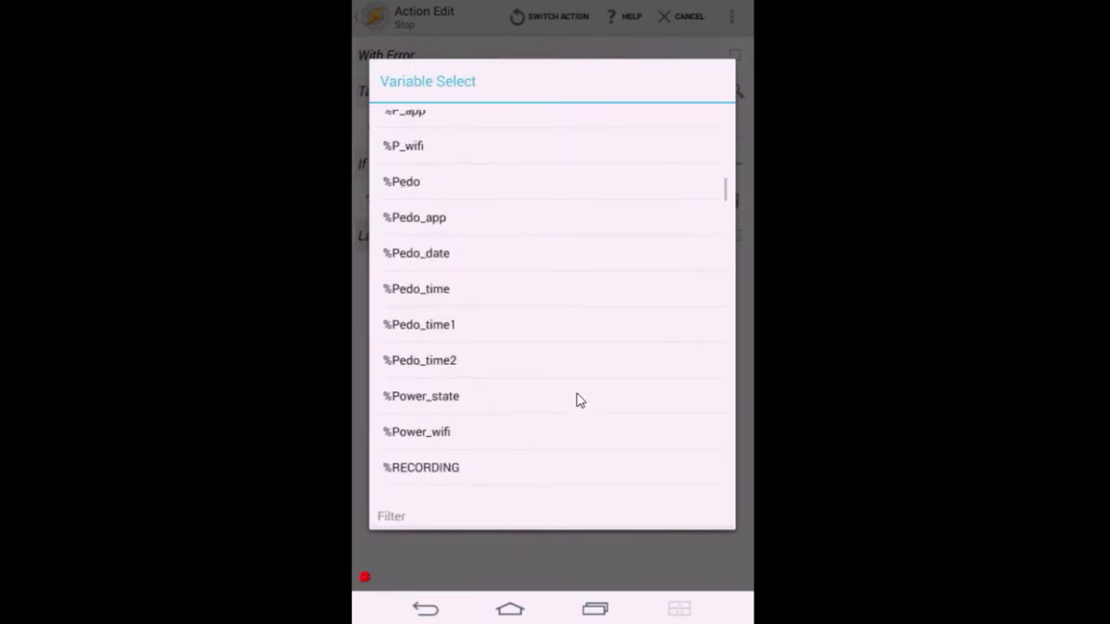
scroll(579, 400, "down", 4)
scroll(580, 399, "down", 2)
scroll(580, 400, "down", 5)
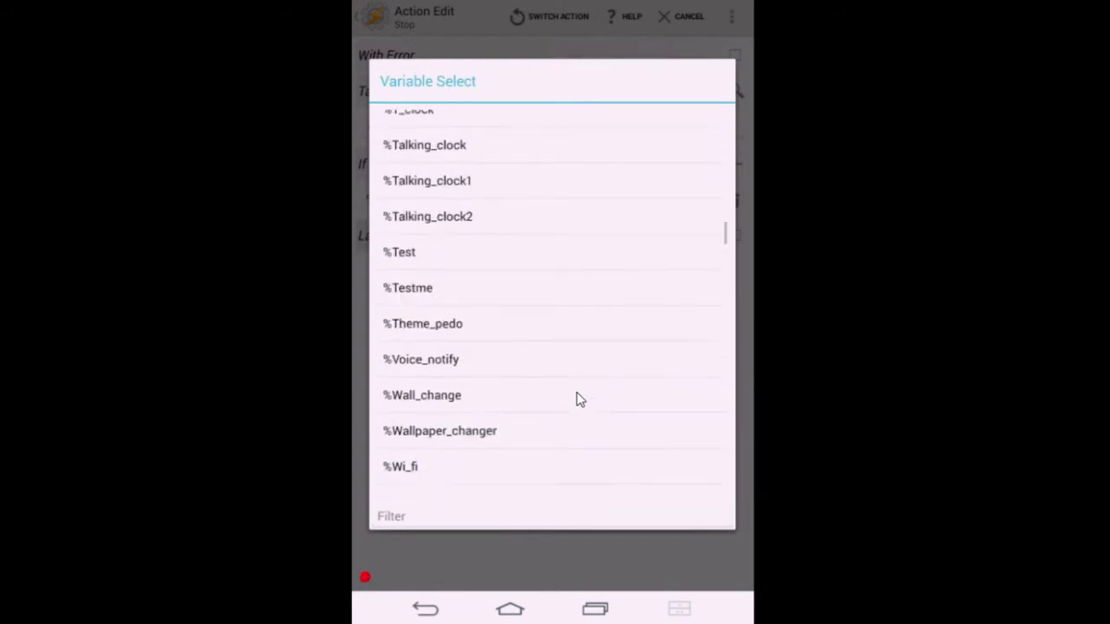
scroll(579, 400, "down", 1)
scroll(579, 400, "down", 2)
scroll(579, 399, "down", 3)
scroll(579, 400, "down", 4)
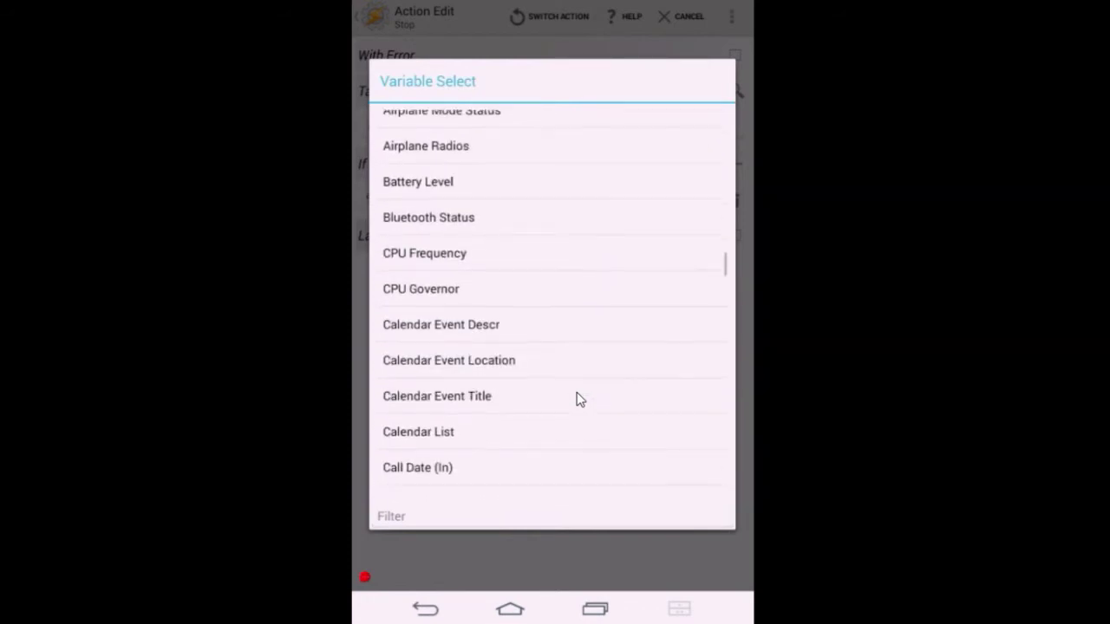
scroll(579, 400, "down", 1)
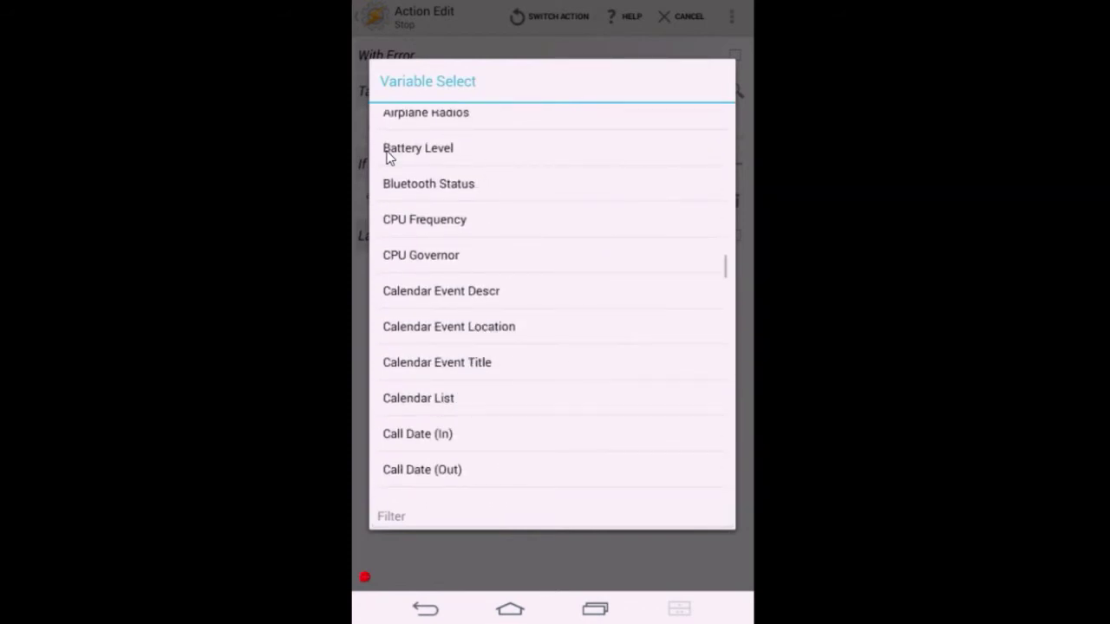
Step: Make the Stop condition Battery Level (%BATT) Maths: Less Than 40
left_click(421, 152)
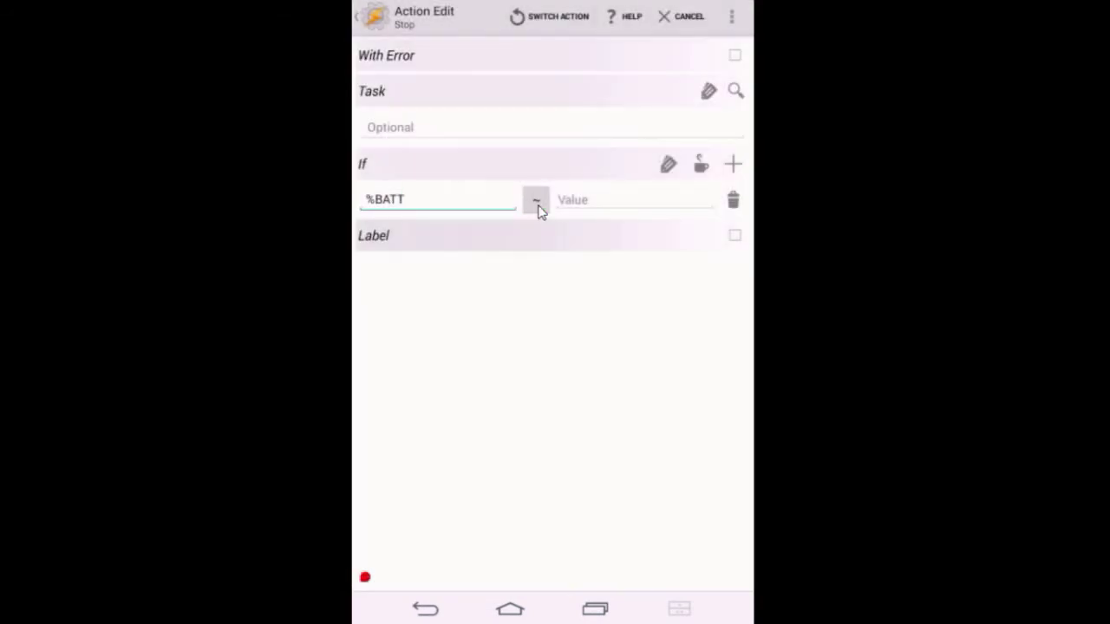
left_click(536, 212)
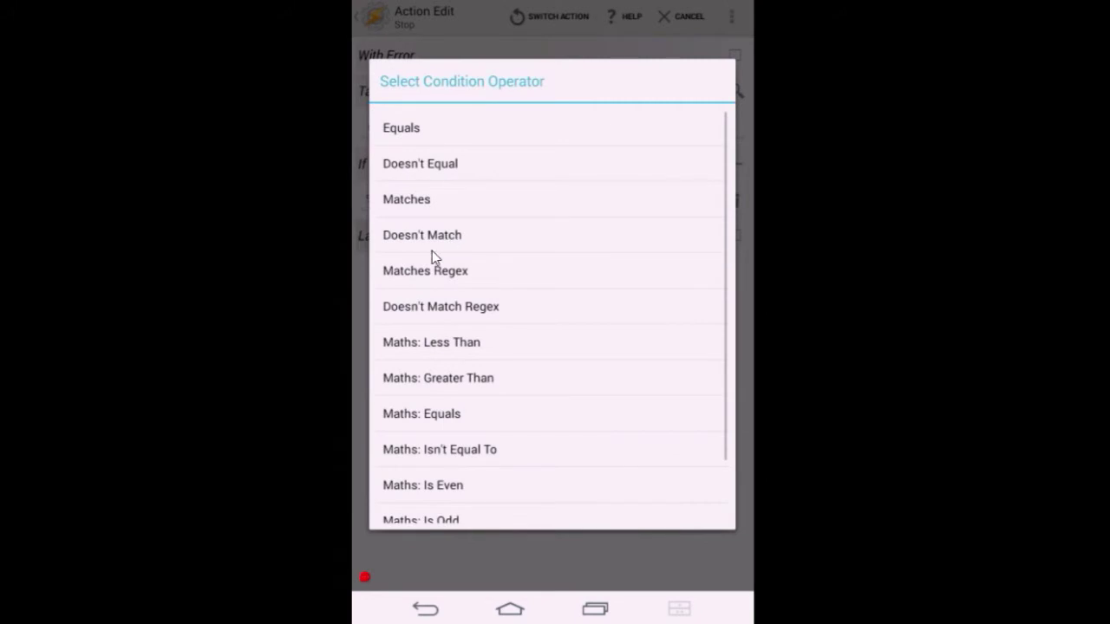
left_click(445, 351)
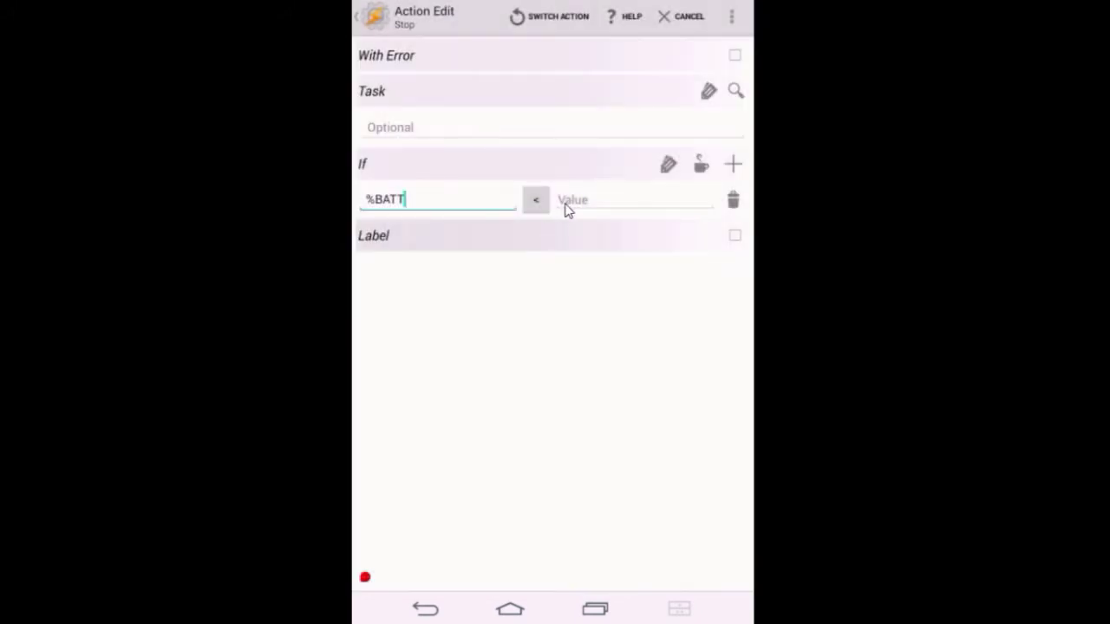
left_click(564, 202)
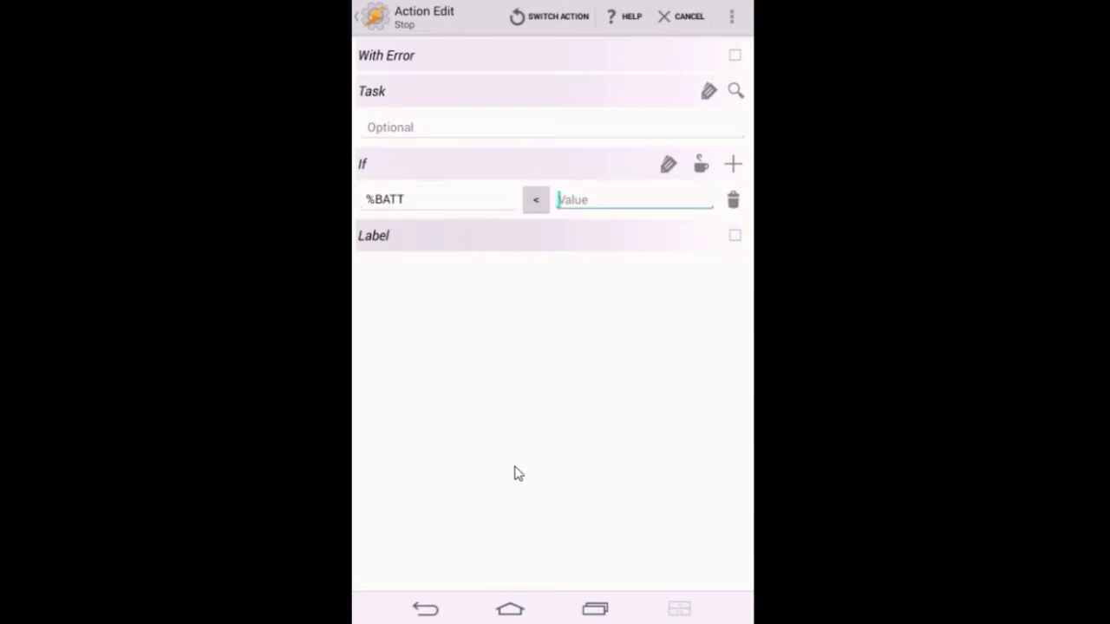
type("4")
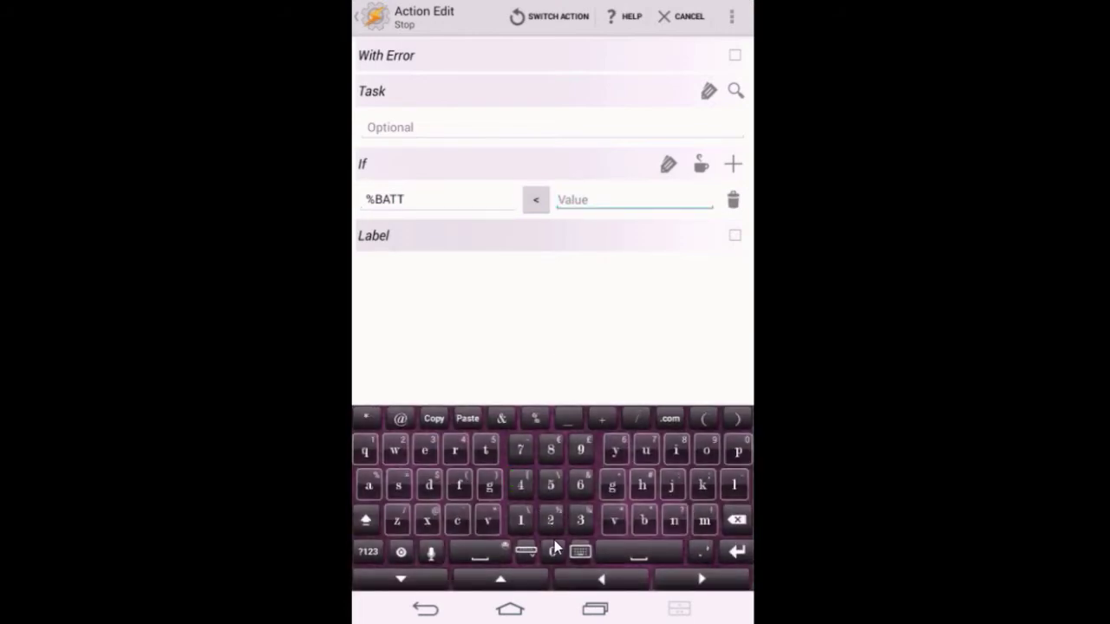
type("0")
Step: Save the battery-conditioned Stop as action 3, then add a Wait action
left_click(370, 16)
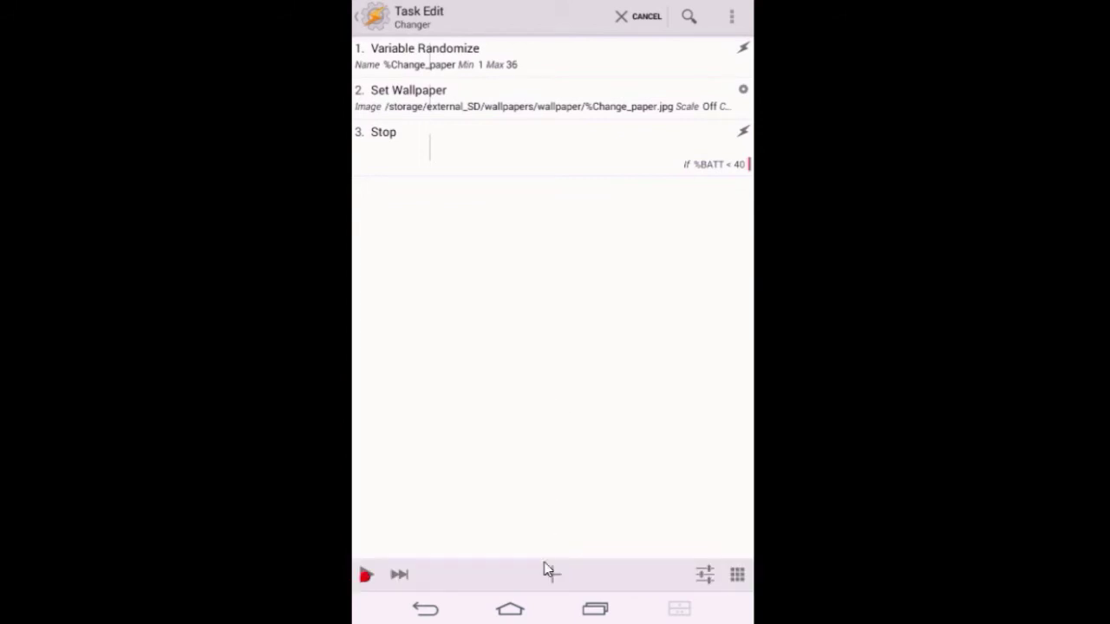
left_click(552, 575)
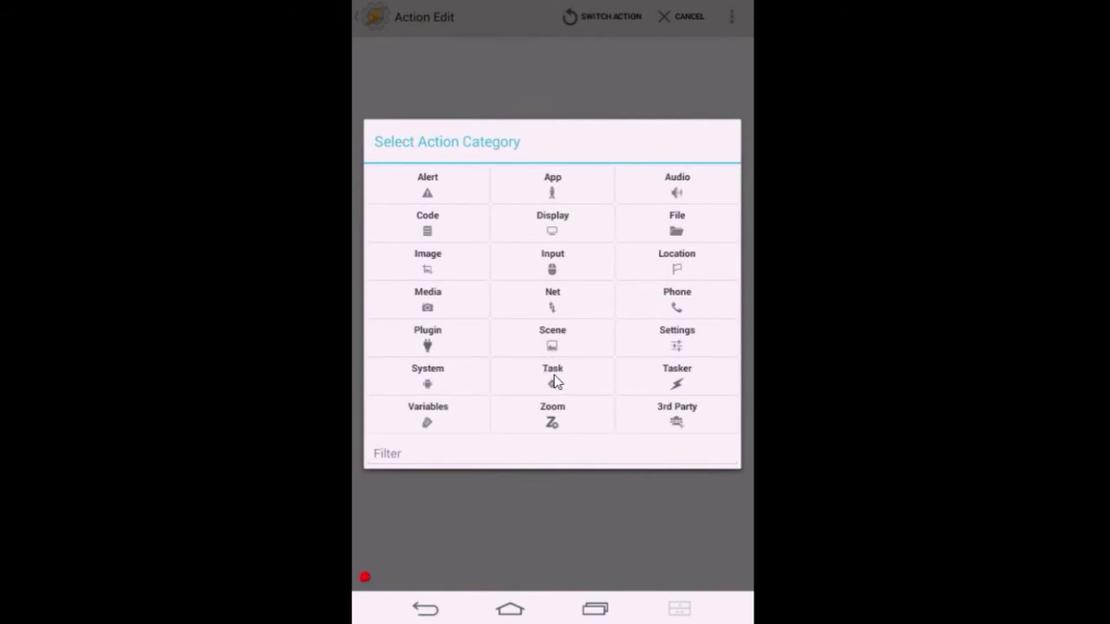
left_click(556, 382)
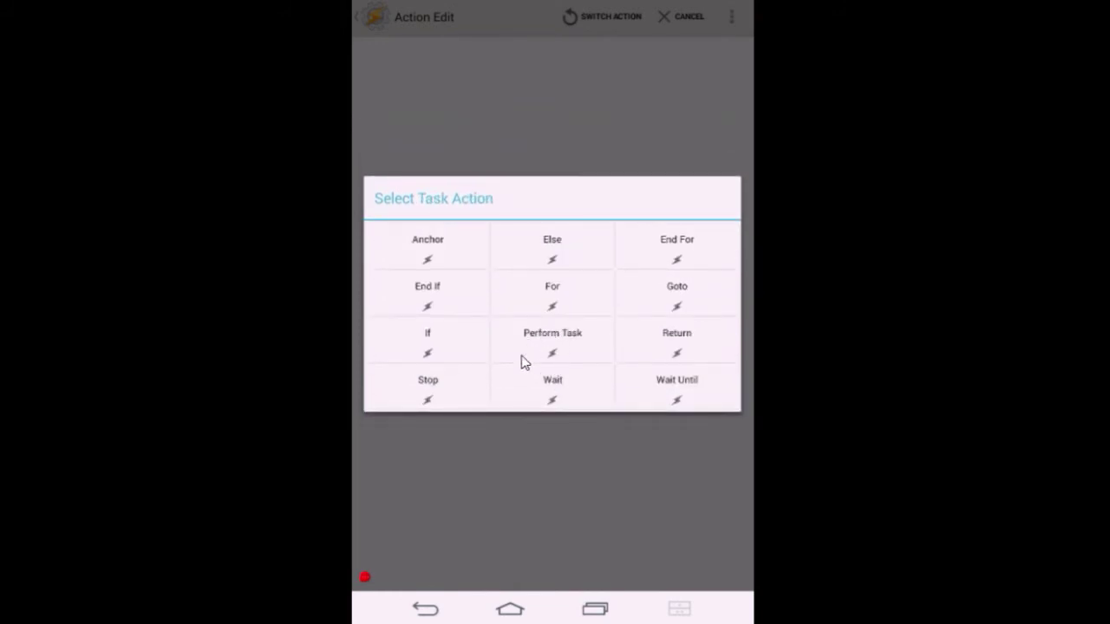
left_click(546, 392)
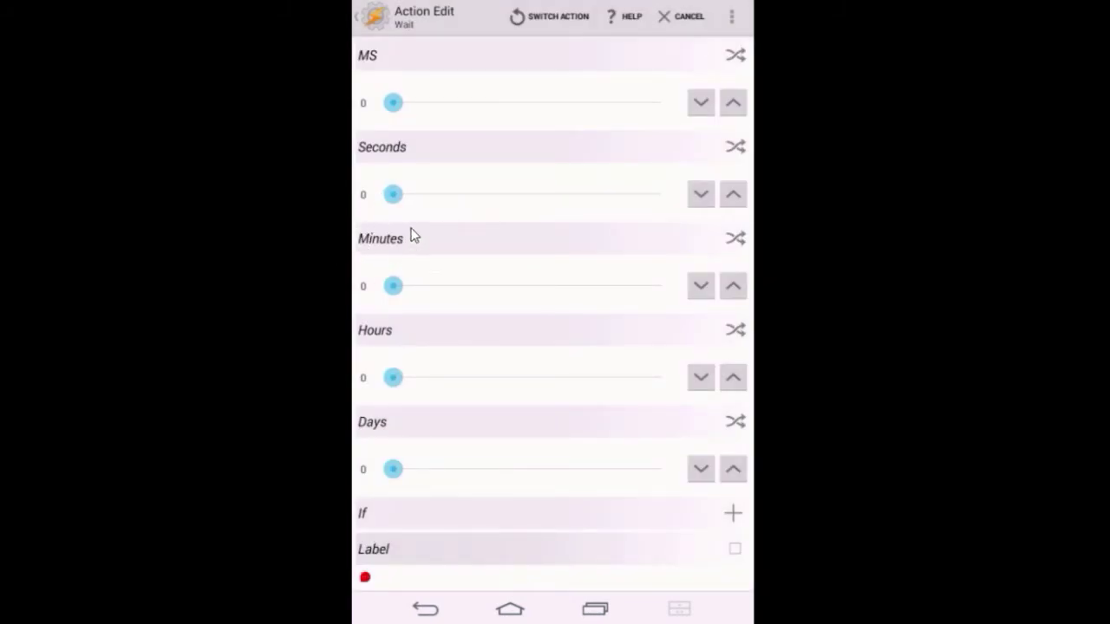
Step: Set the Wait to 0 minutes and 5 seconds and save it
left_click(468, 287)
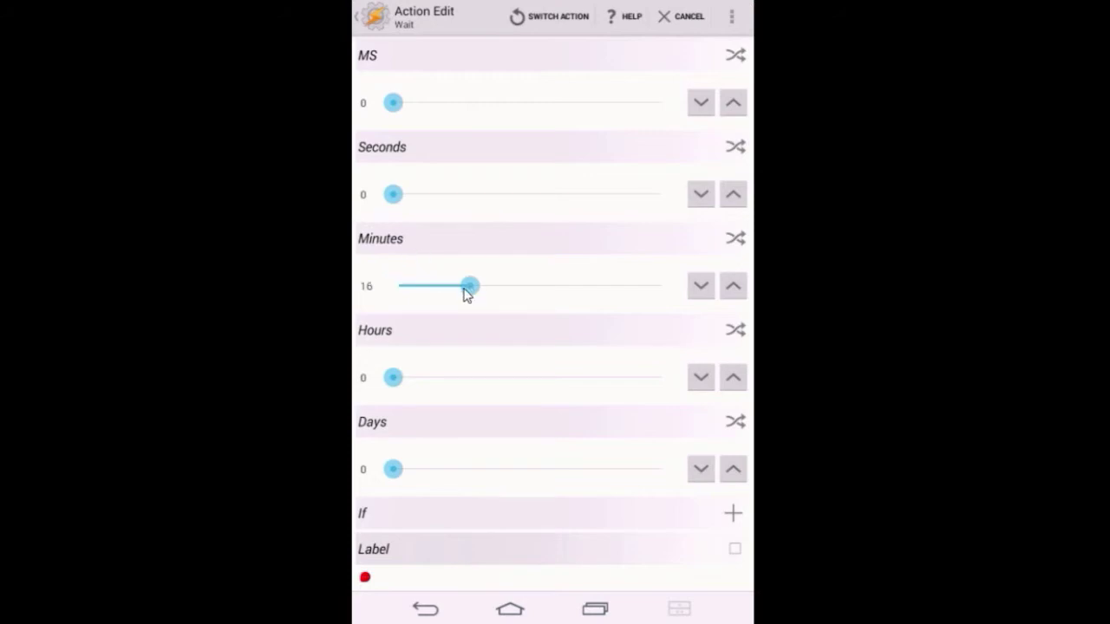
left_click(698, 289)
left_click(398, 285)
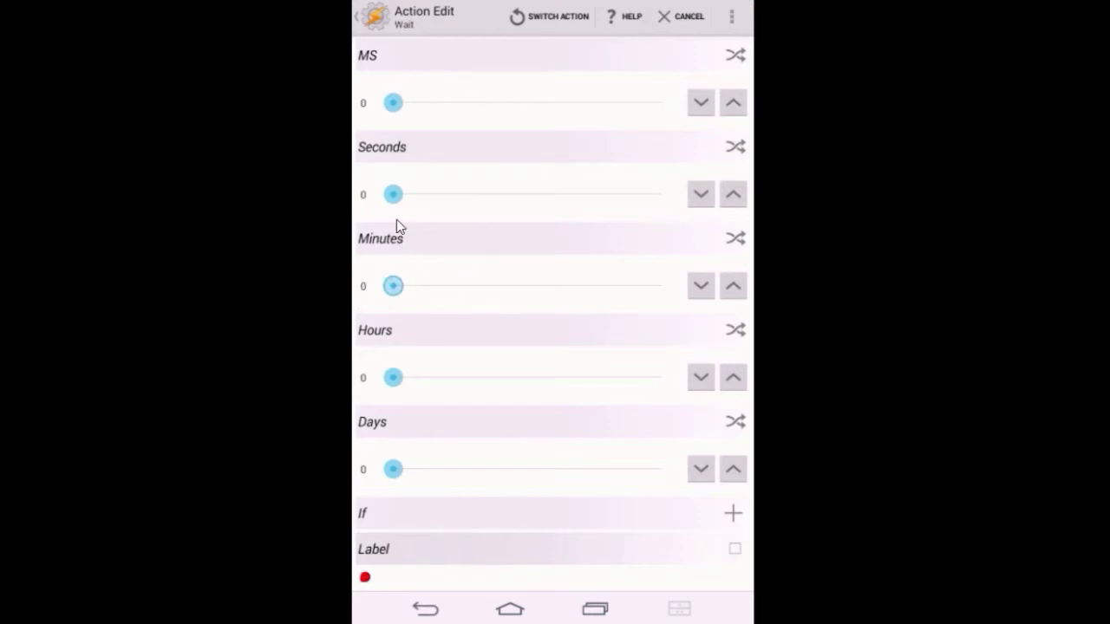
left_click(419, 194)
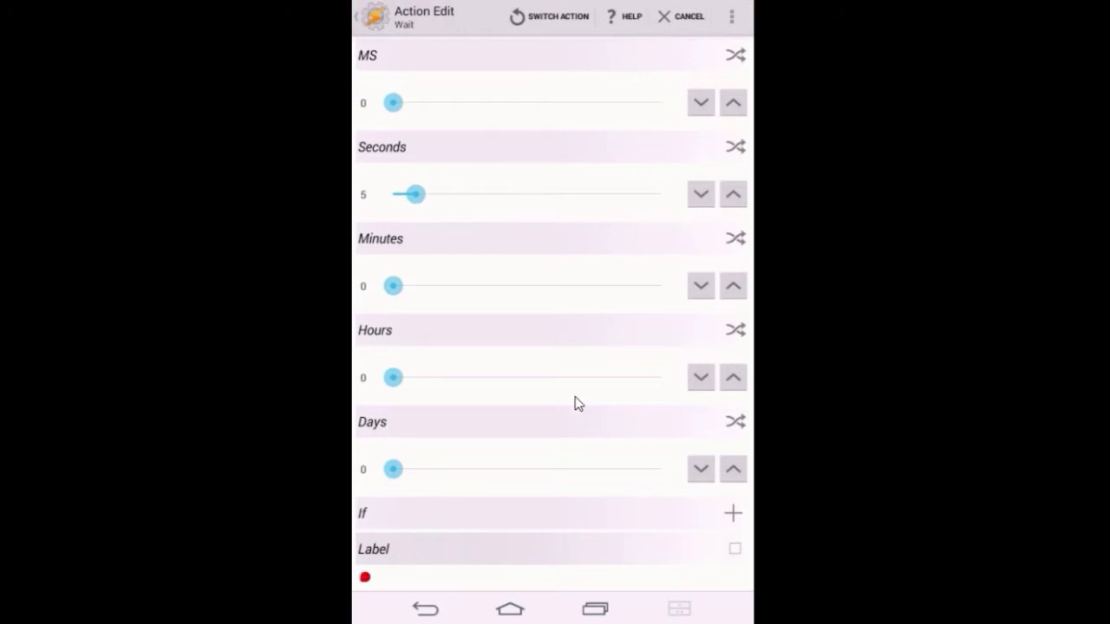
key("Escape")
left_click(554, 576)
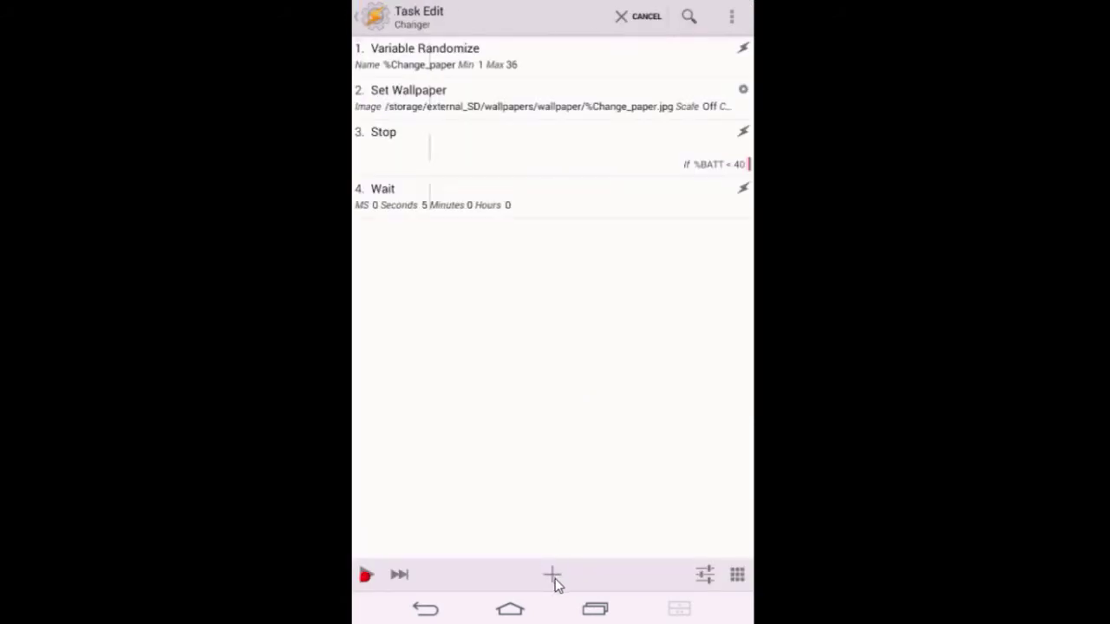
Step: Add a Goto to action number 1 as action 5 and save Changer
left_click(556, 584)
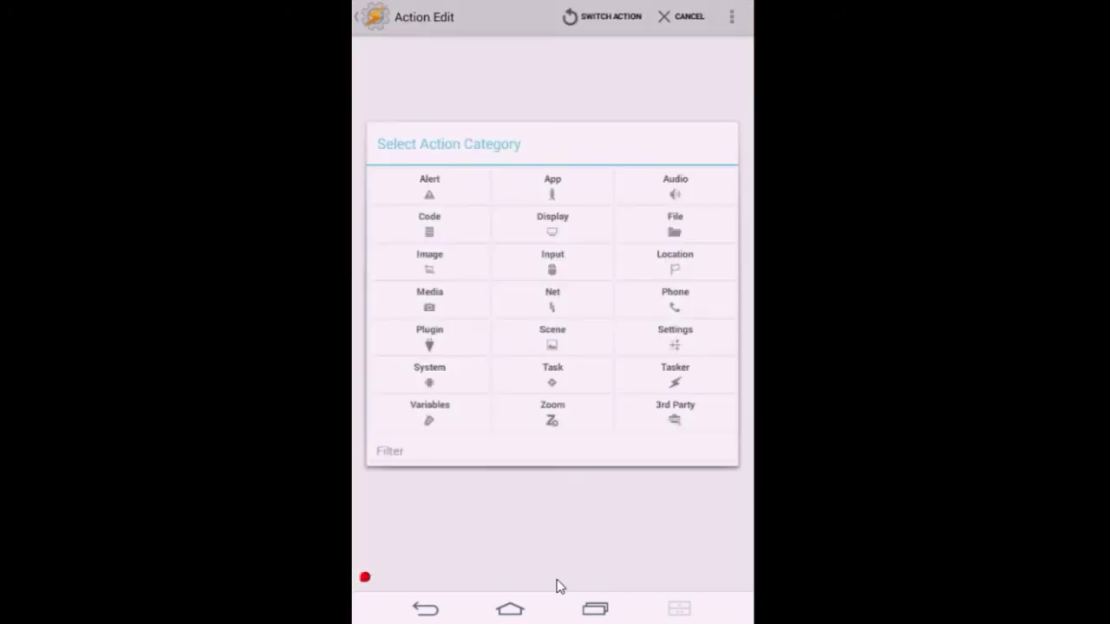
left_click(551, 375)
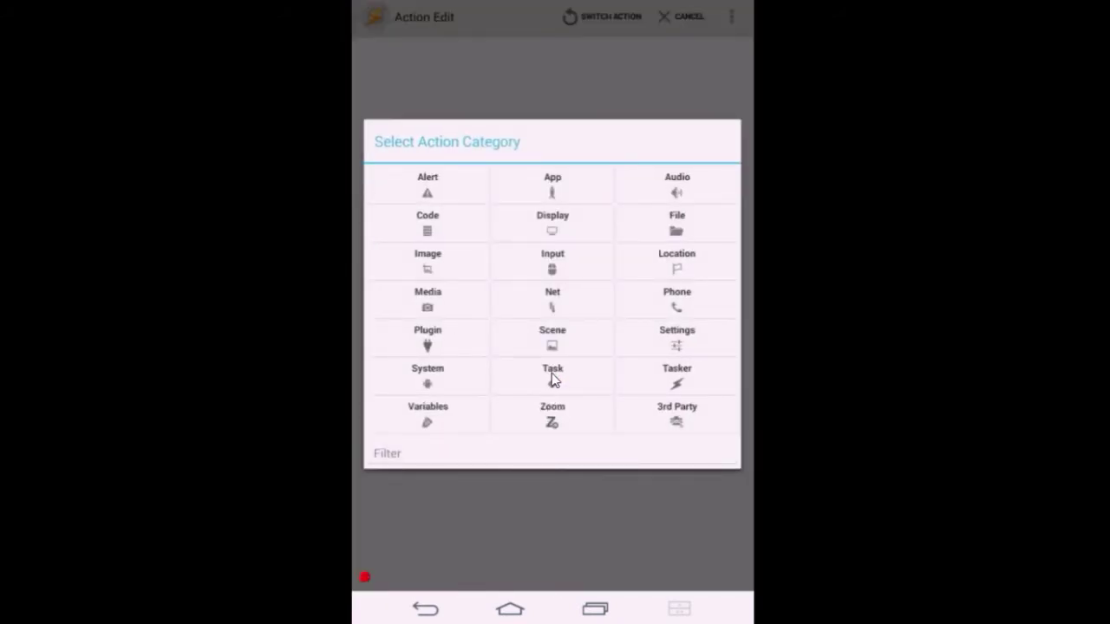
left_click(674, 293)
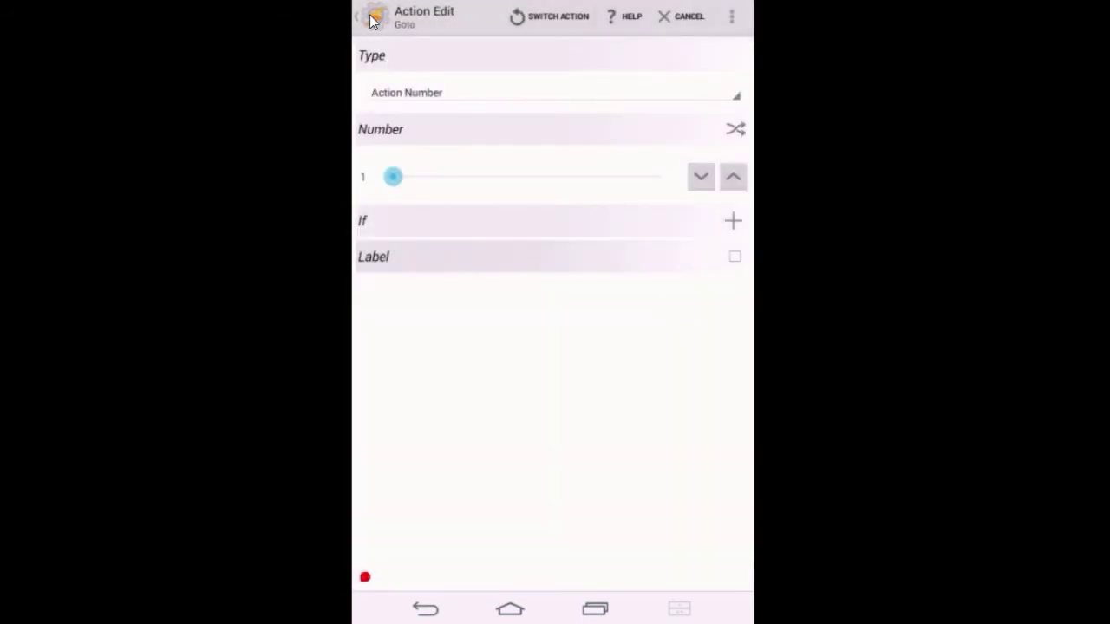
key("Escape")
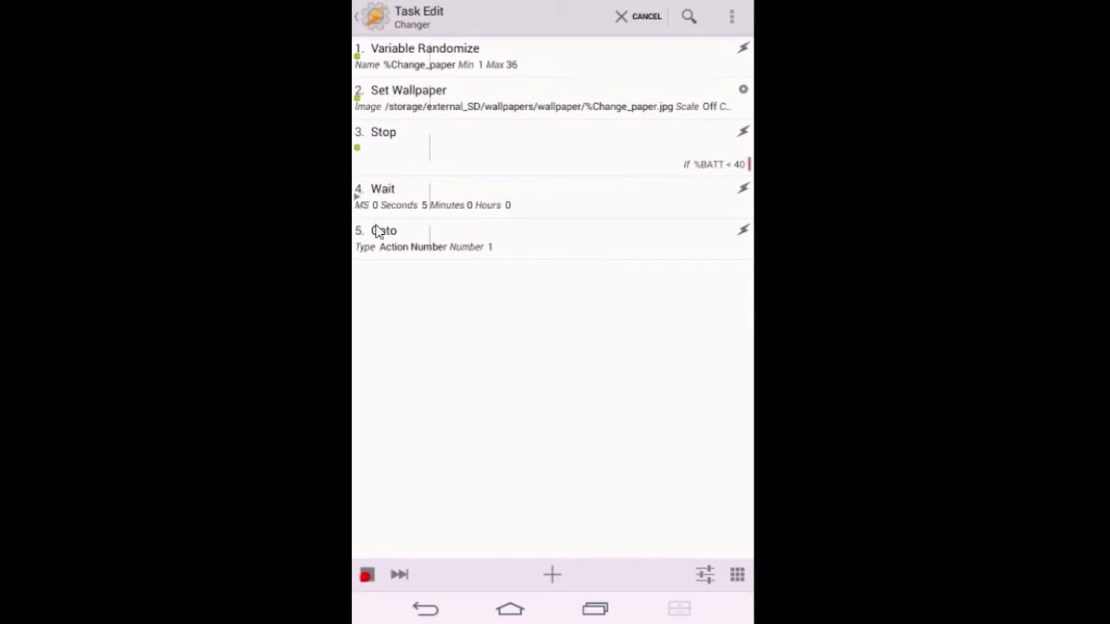
left_click(365, 16)
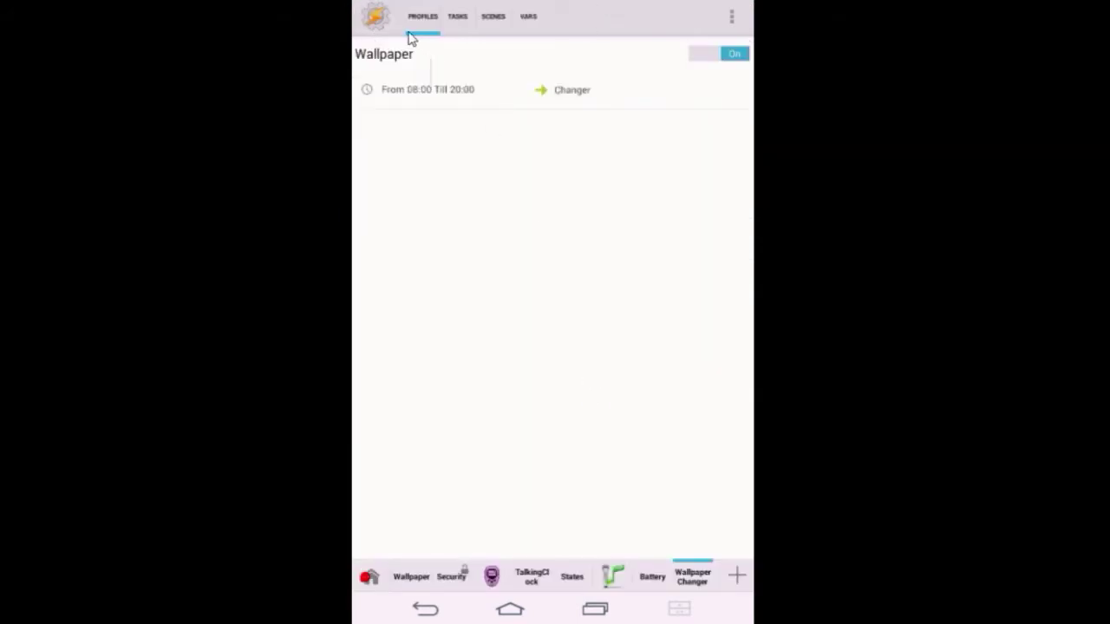
Step: From the Nova home screen, add a Shortcuts > Task Shortcut widget
left_click(437, 608)
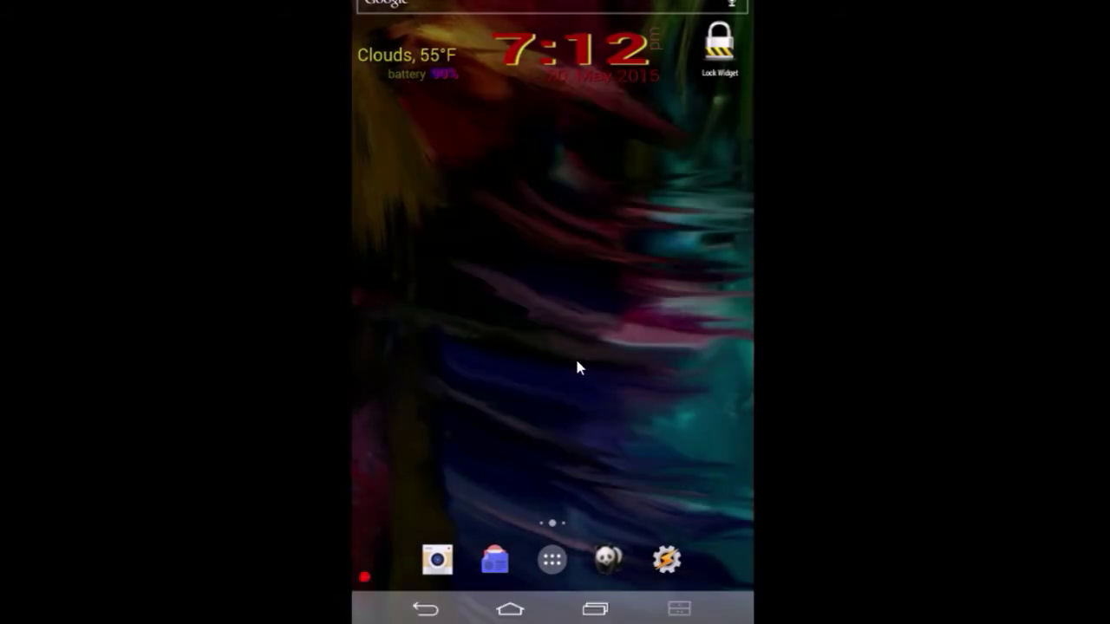
left_click(577, 365)
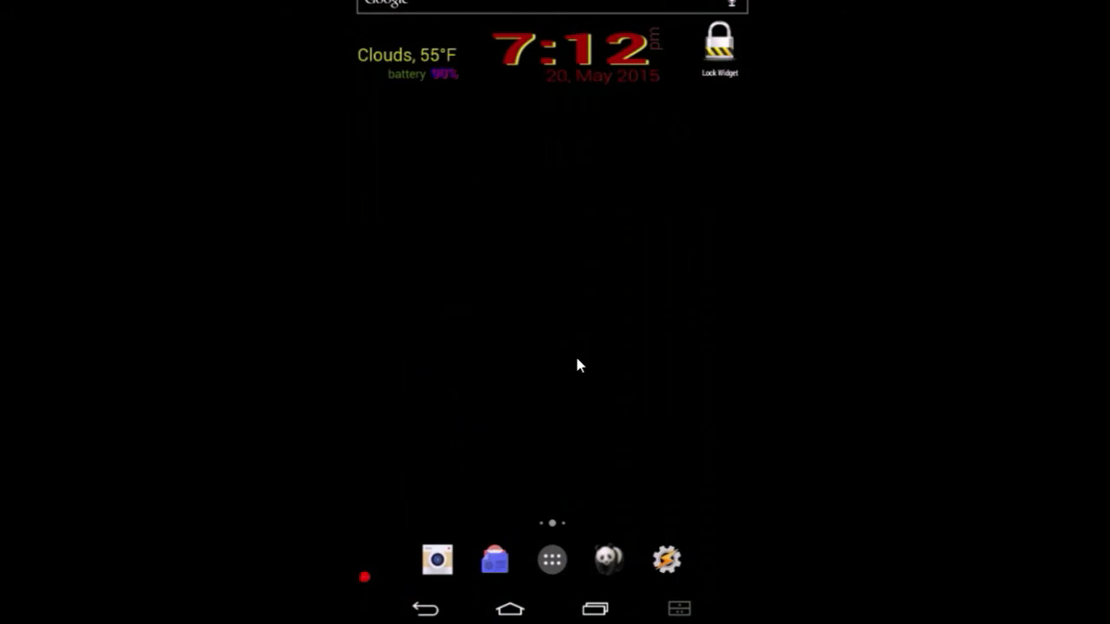
left_click(577, 364)
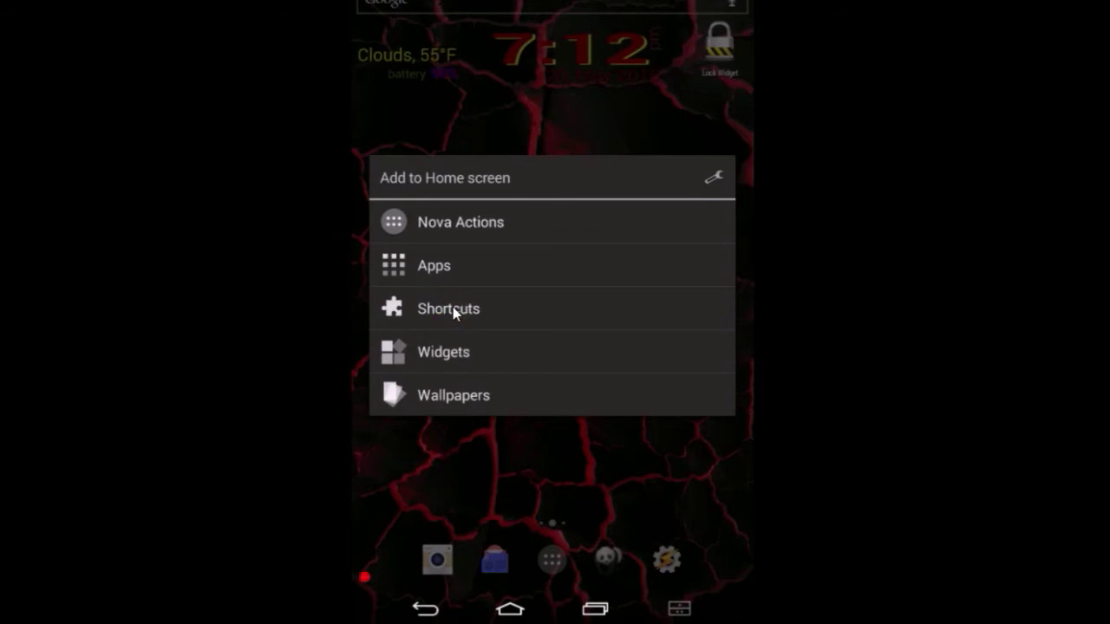
left_click(452, 307)
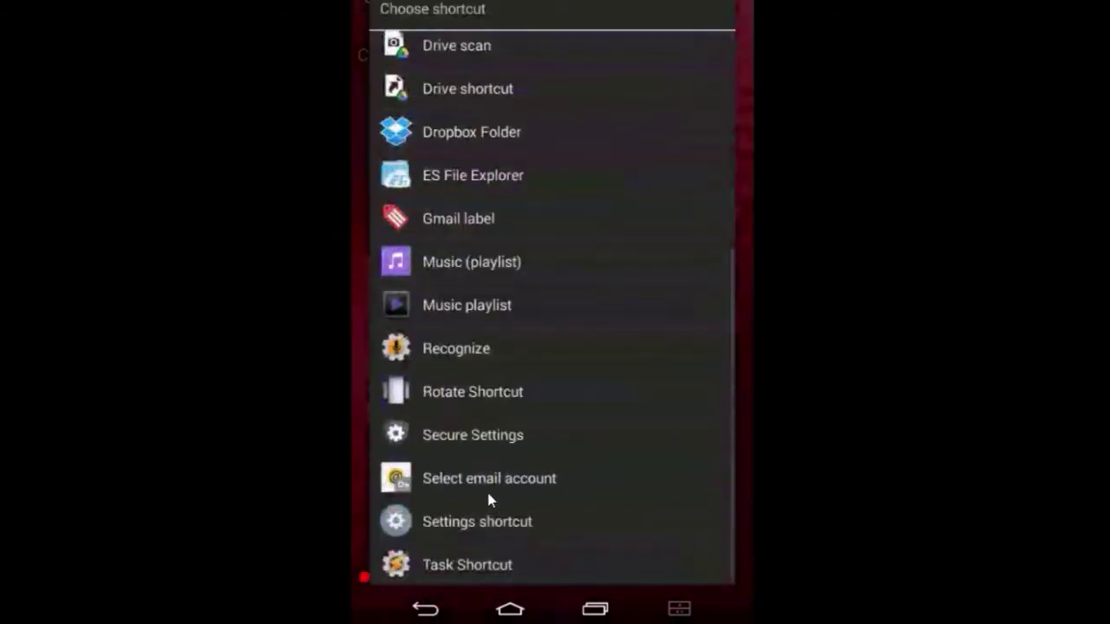
left_click(479, 565)
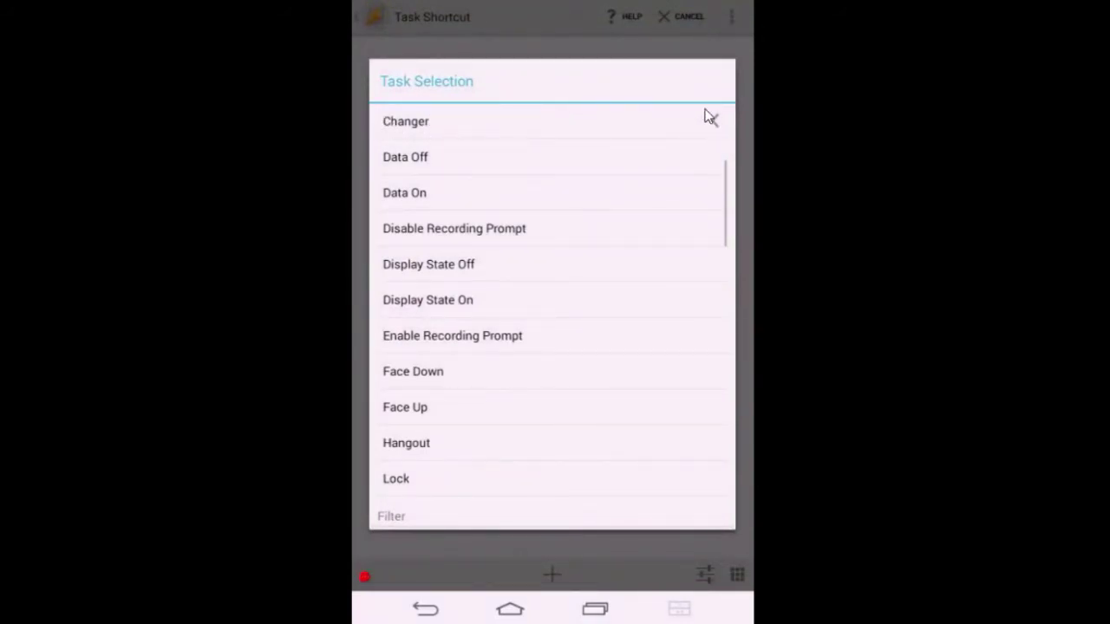
Step: Pick Changer as the shortcut's task and show the Built-In Icon set
left_click(681, 122)
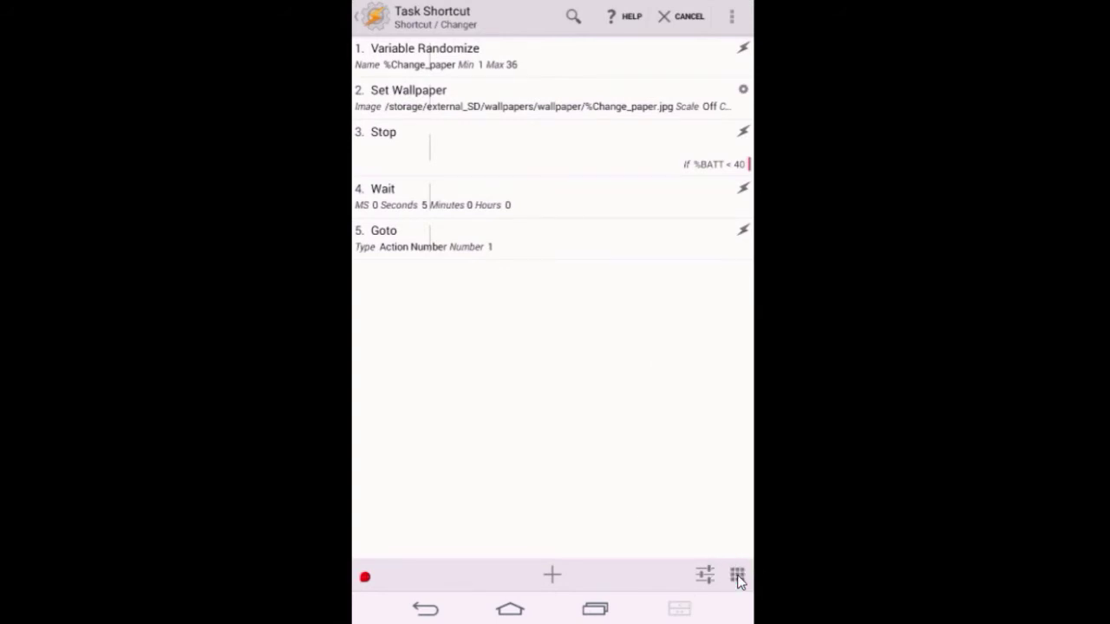
left_click(737, 576)
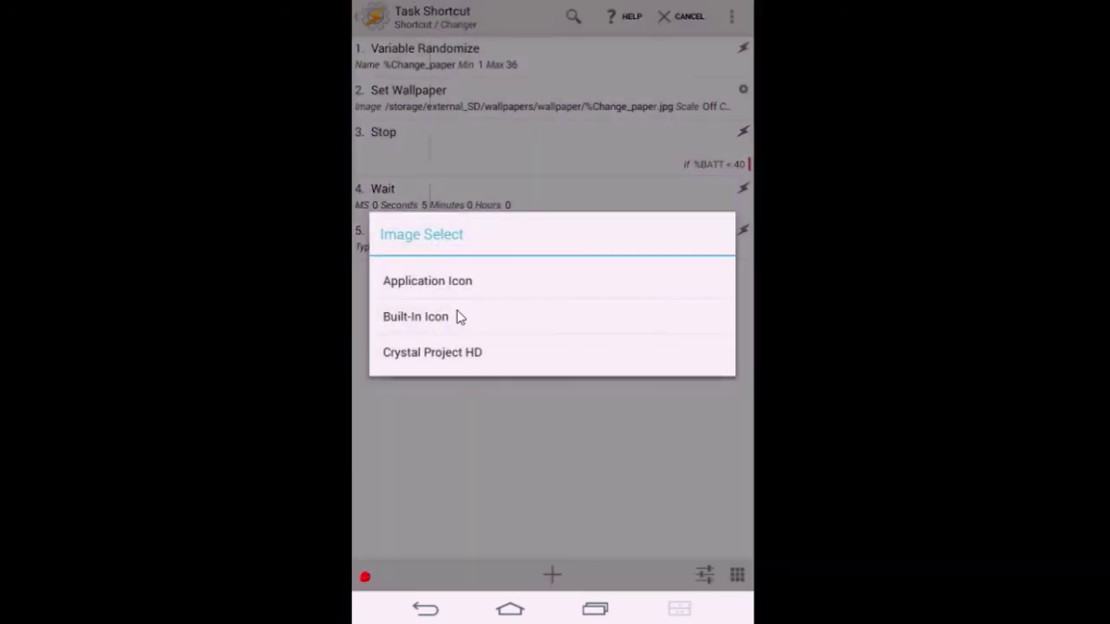
left_click(460, 320)
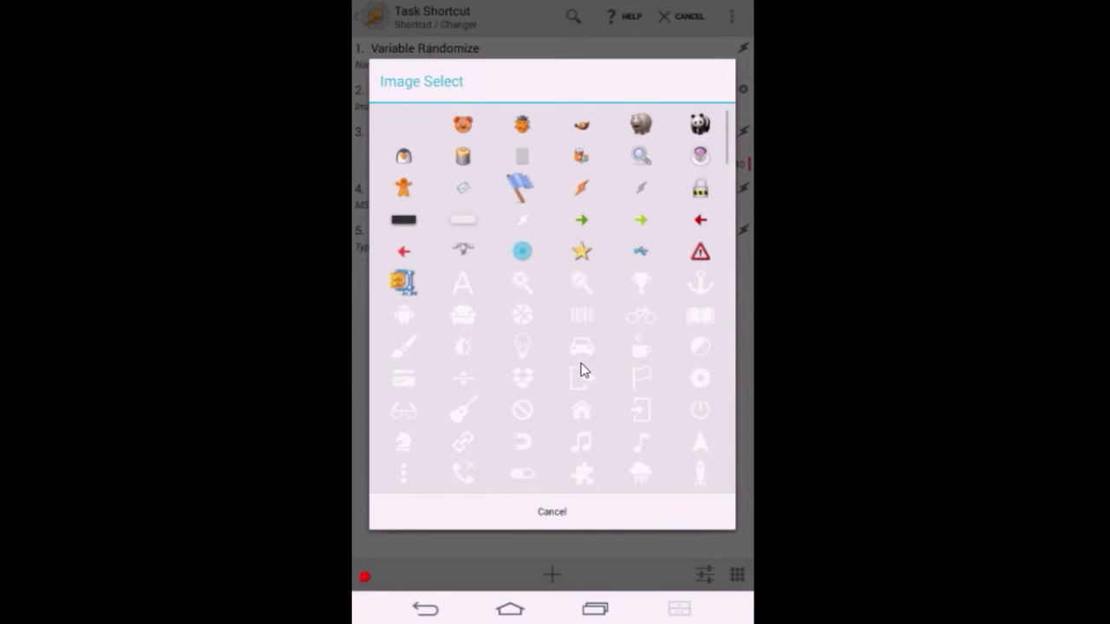
Step: Choose the blue flag icon and place the Changer shortcut on the home screen
scroll(586, 372, "down", 2)
scroll(595, 379, "down", 5)
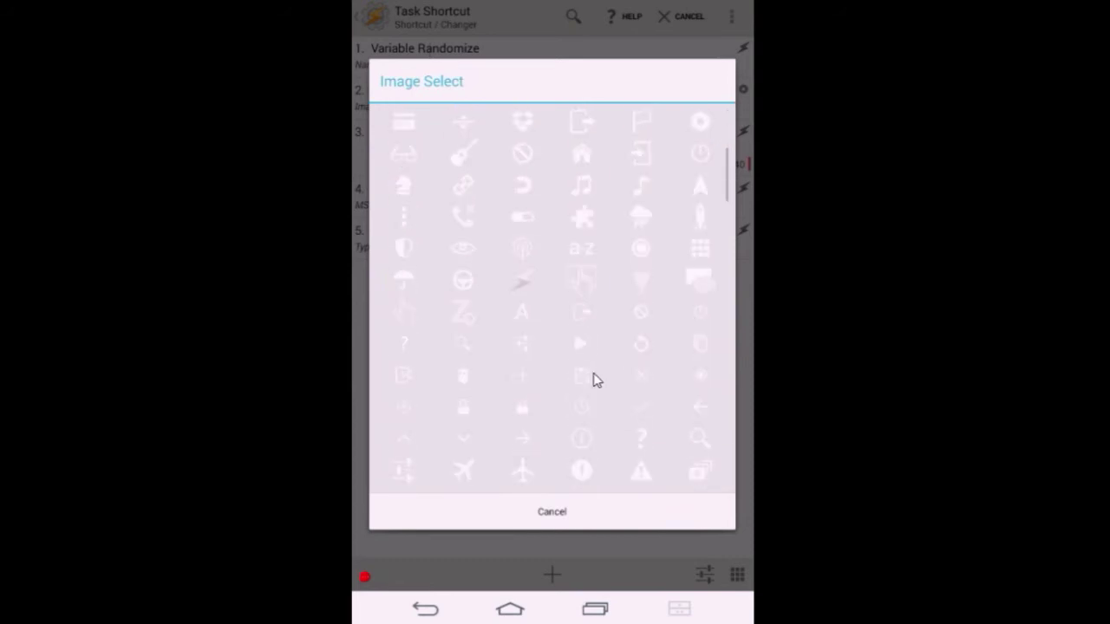
scroll(599, 384, "down", 2)
scroll(604, 384, "down", 3)
scroll(606, 386, "down", 3)
scroll(607, 386, "down", 1)
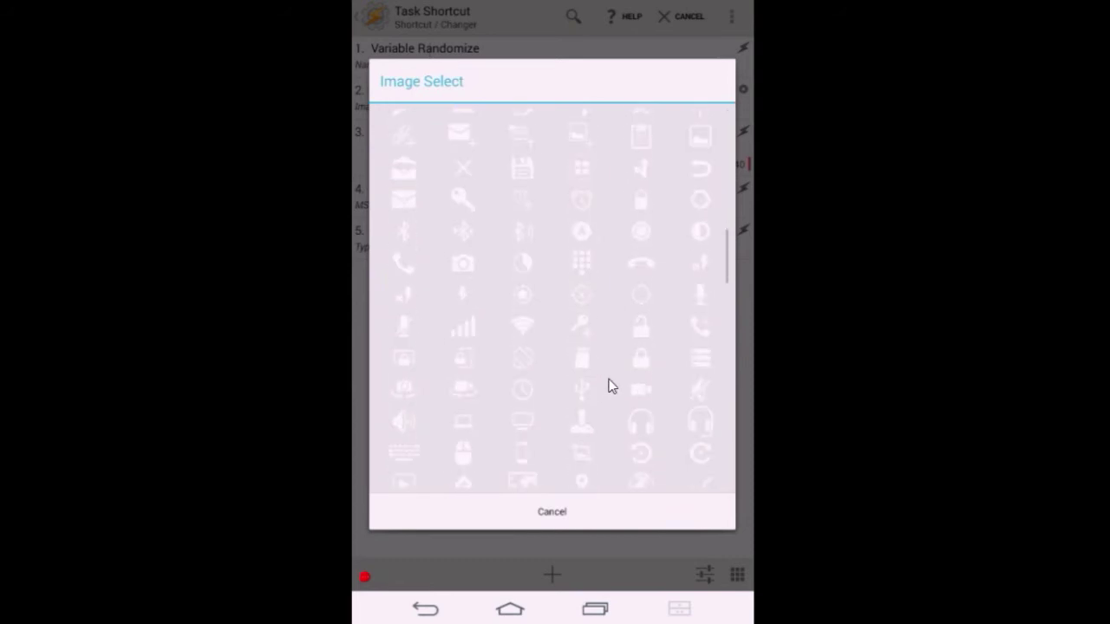
scroll(610, 387, "down", 3)
scroll(610, 385, "down", 4)
scroll(610, 383, "down", 4)
scroll(610, 383, "down", 5)
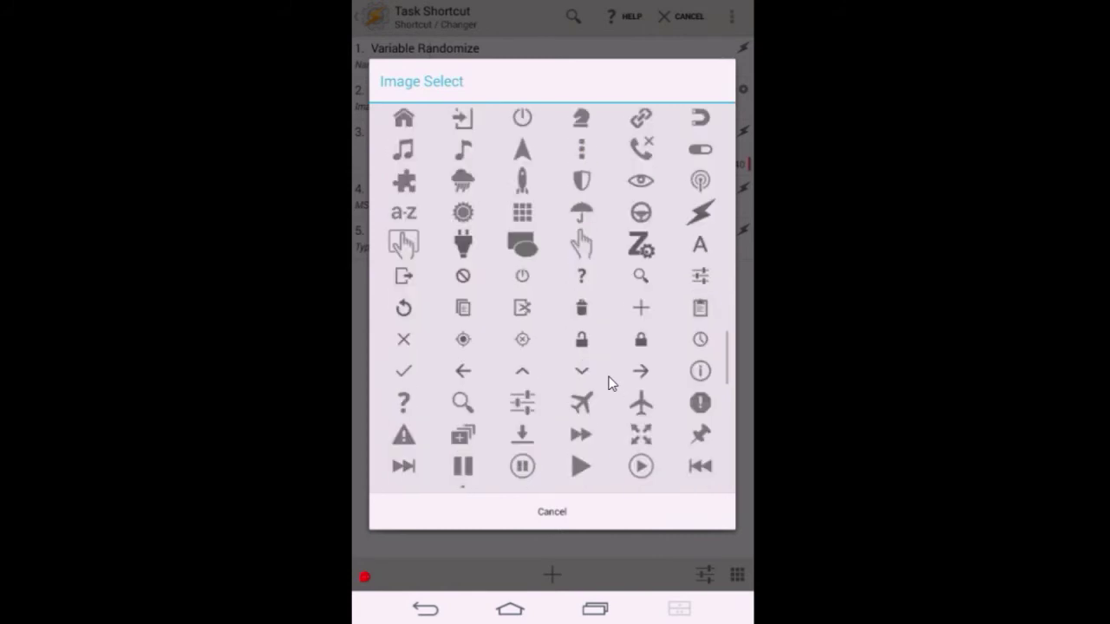
scroll(609, 384, "down", 3)
scroll(610, 383, "up", 4)
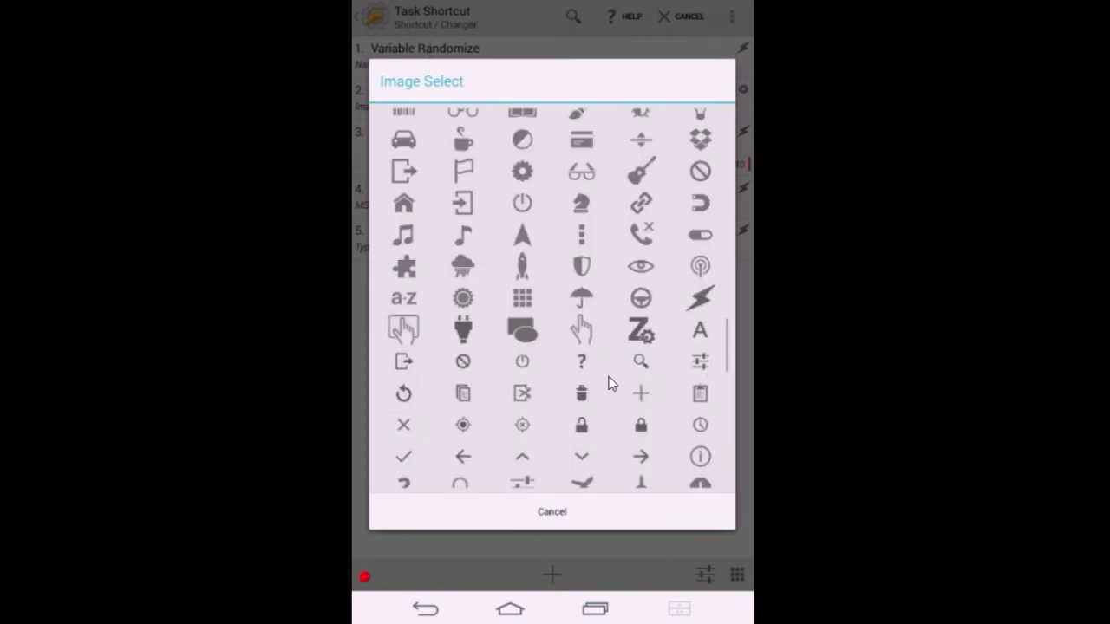
scroll(610, 383, "up", 4)
scroll(610, 383, "up", 4)
scroll(610, 383, "up", 2)
scroll(610, 384, "up", 3)
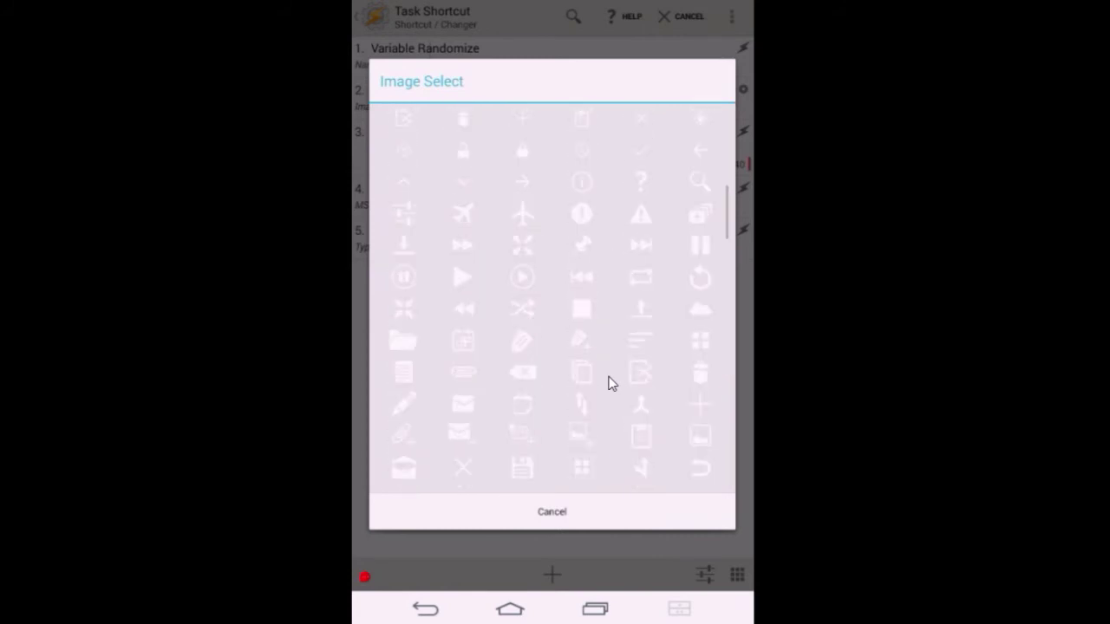
scroll(610, 383, "up", 3)
scroll(609, 383, "up", 3)
scroll(610, 384, "up", 2)
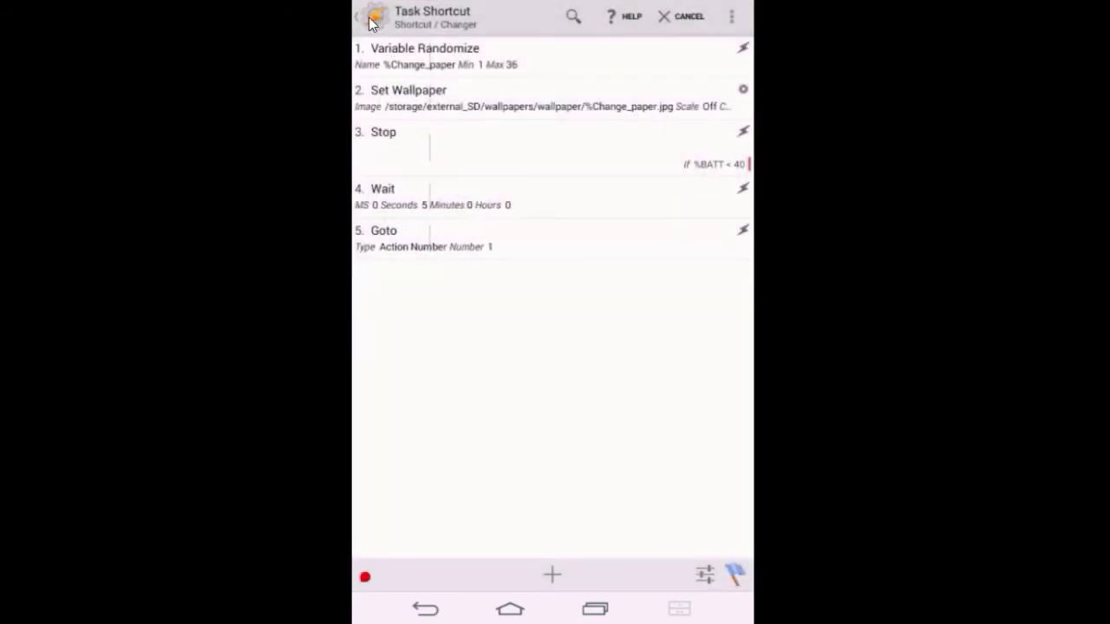
left_click(370, 25)
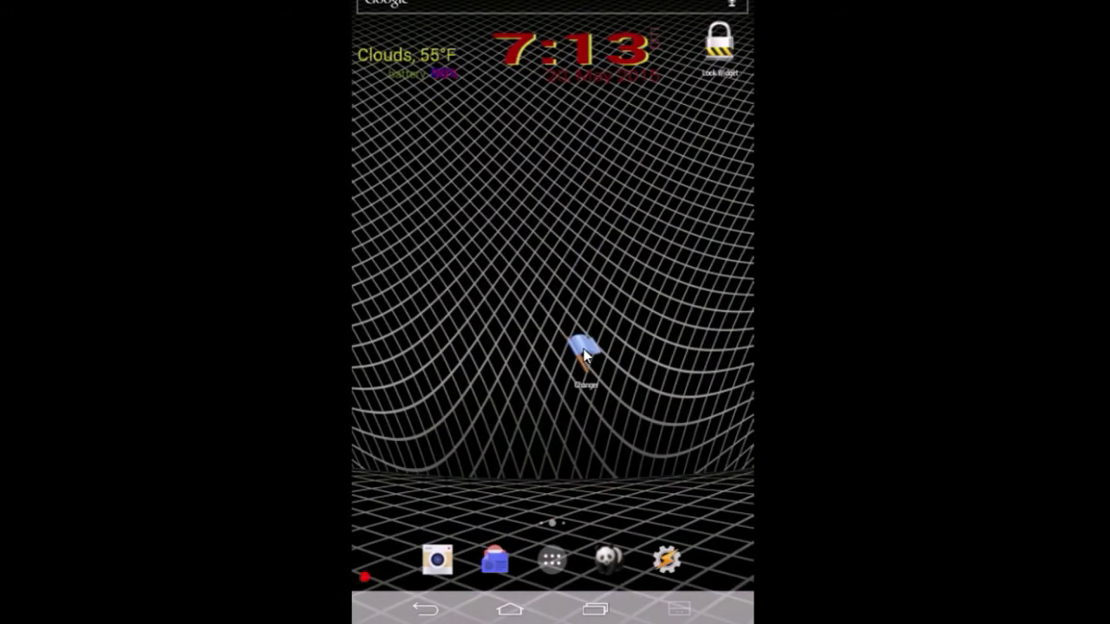
Step: Run the Changer shortcut to swap the wallpaper, then lock the screen
left_click(584, 354)
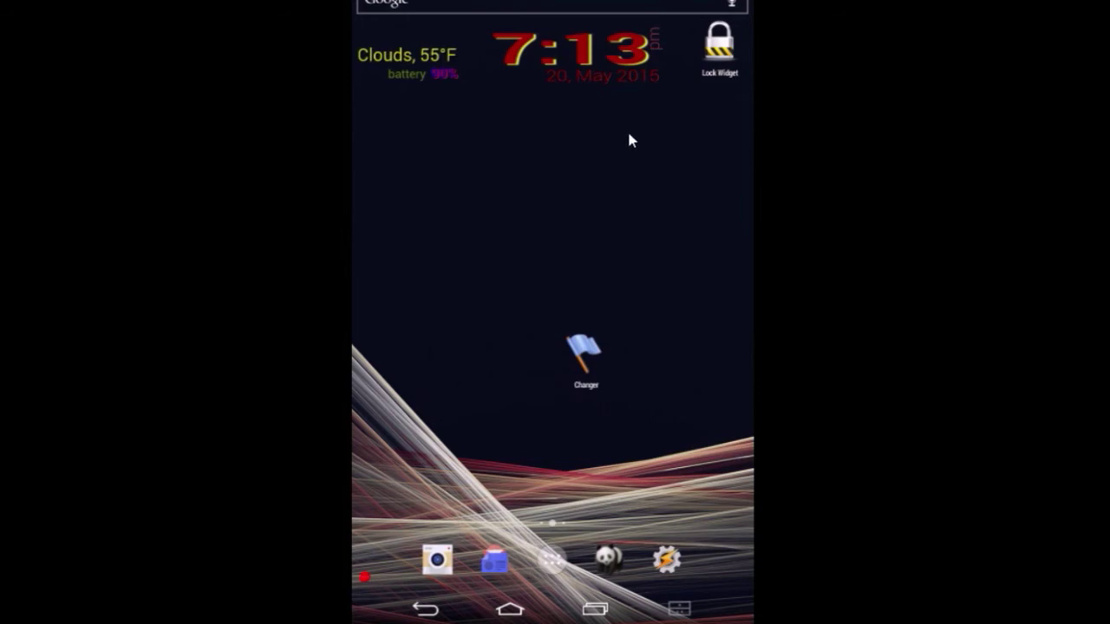
left_click(718, 48)
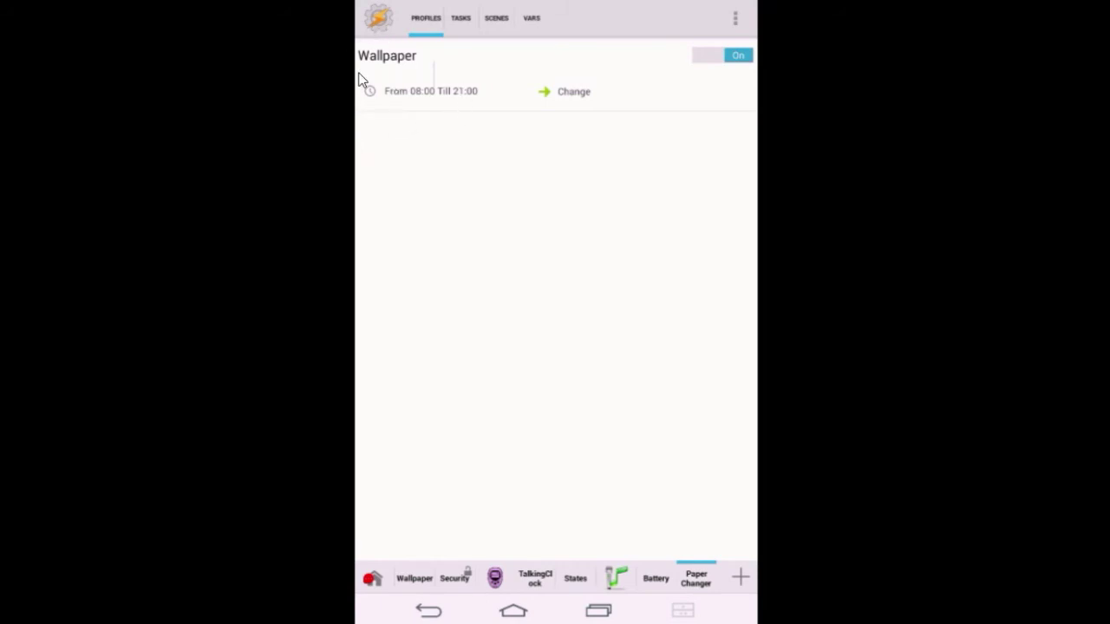
Step: Add a State > Display > Display State Is On context to the Wallpaper profile
left_click(411, 98)
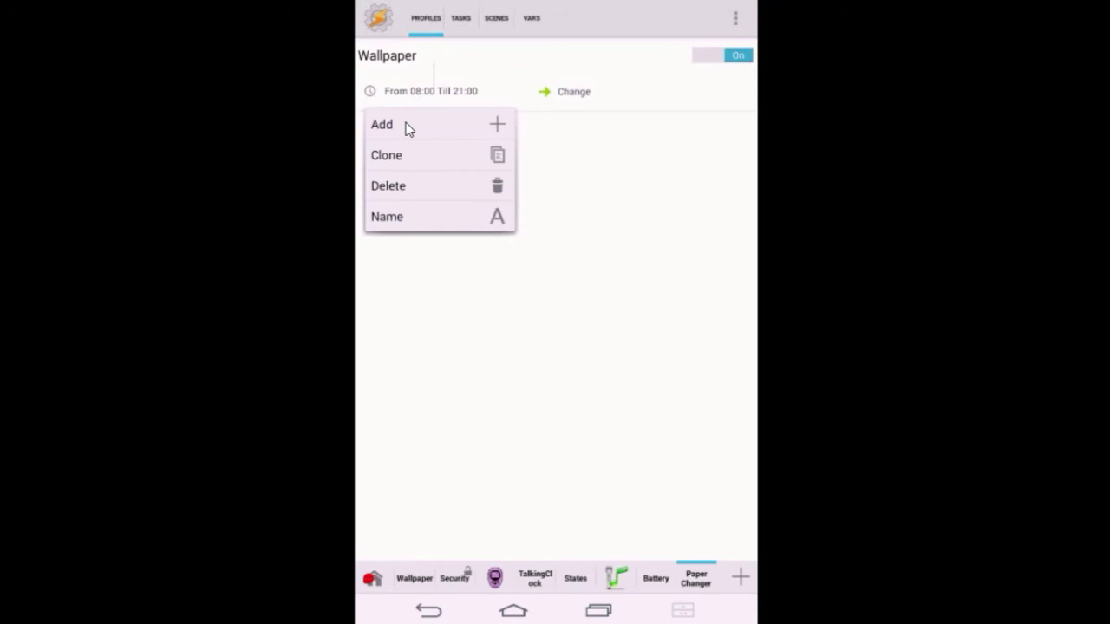
left_click(409, 125)
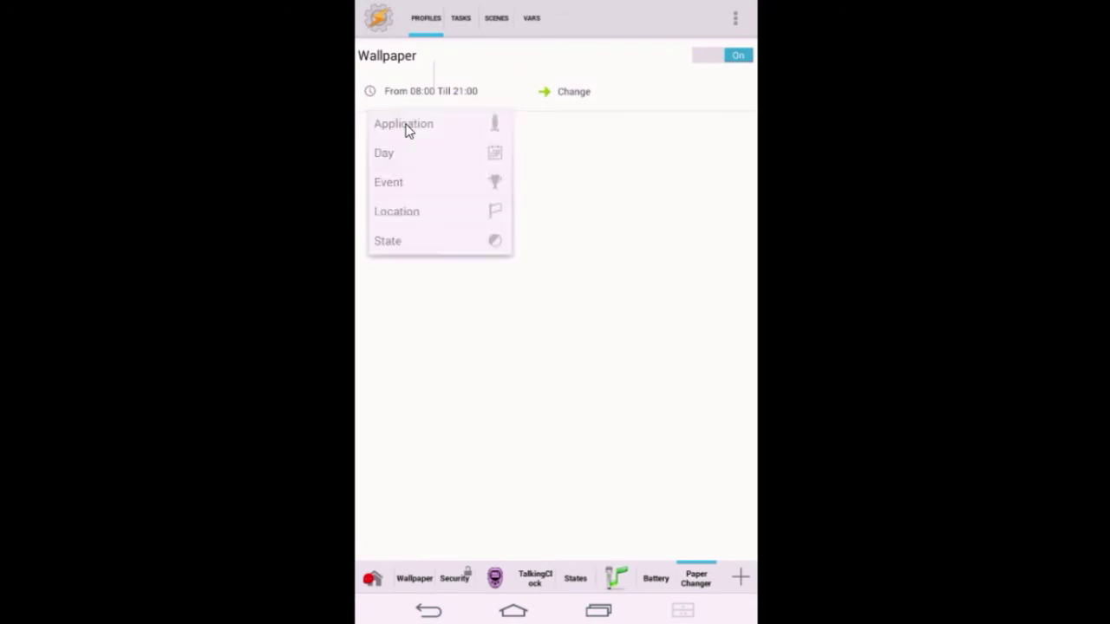
left_click(426, 247)
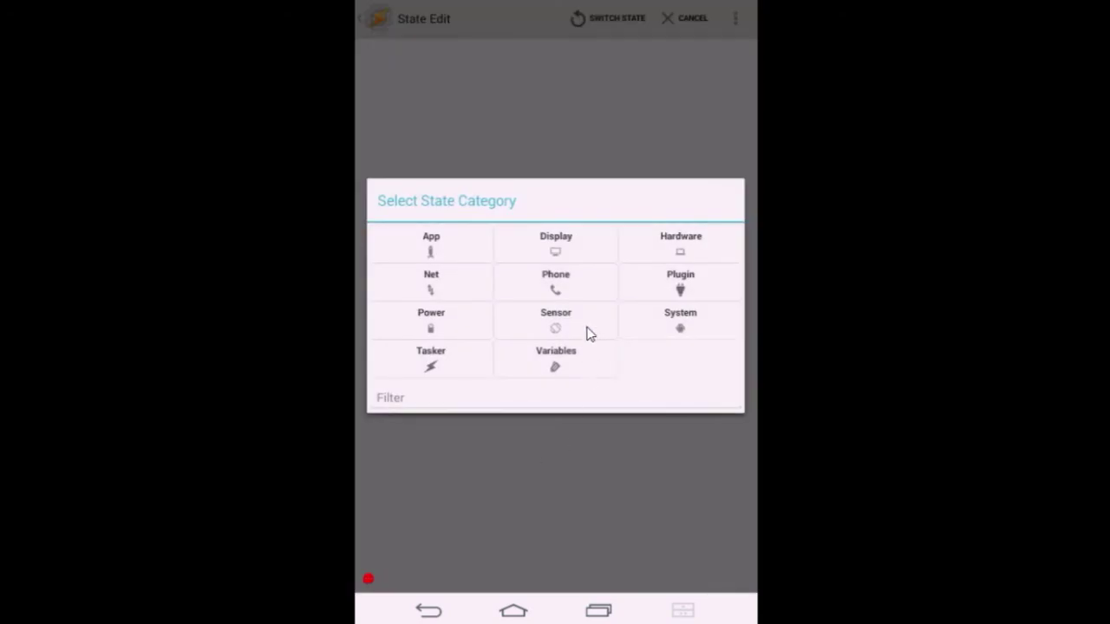
left_click(554, 246)
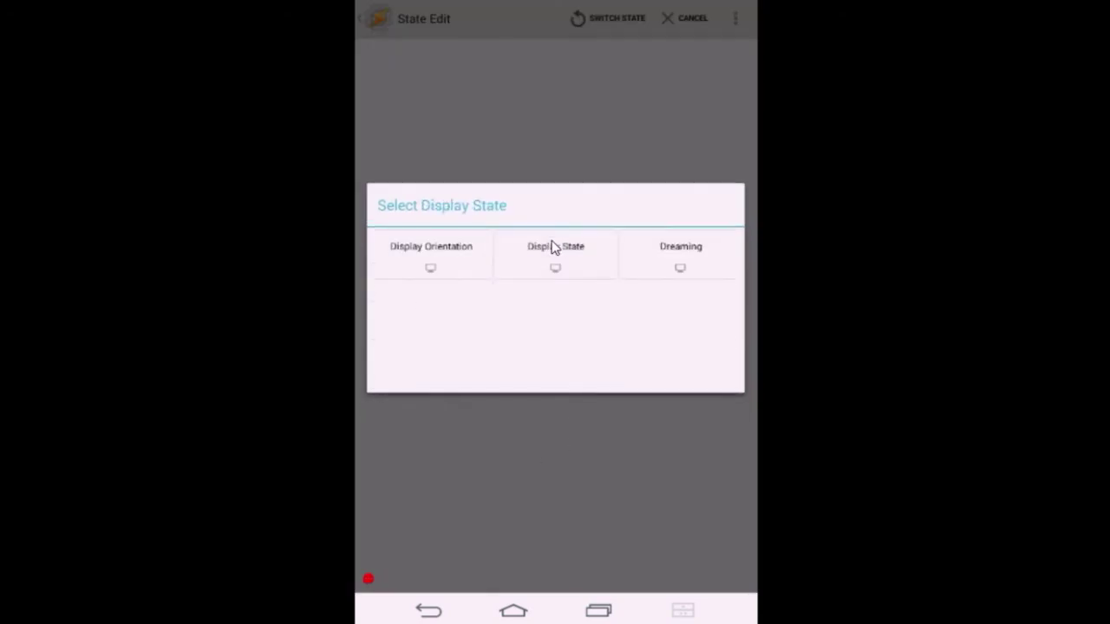
left_click(553, 260)
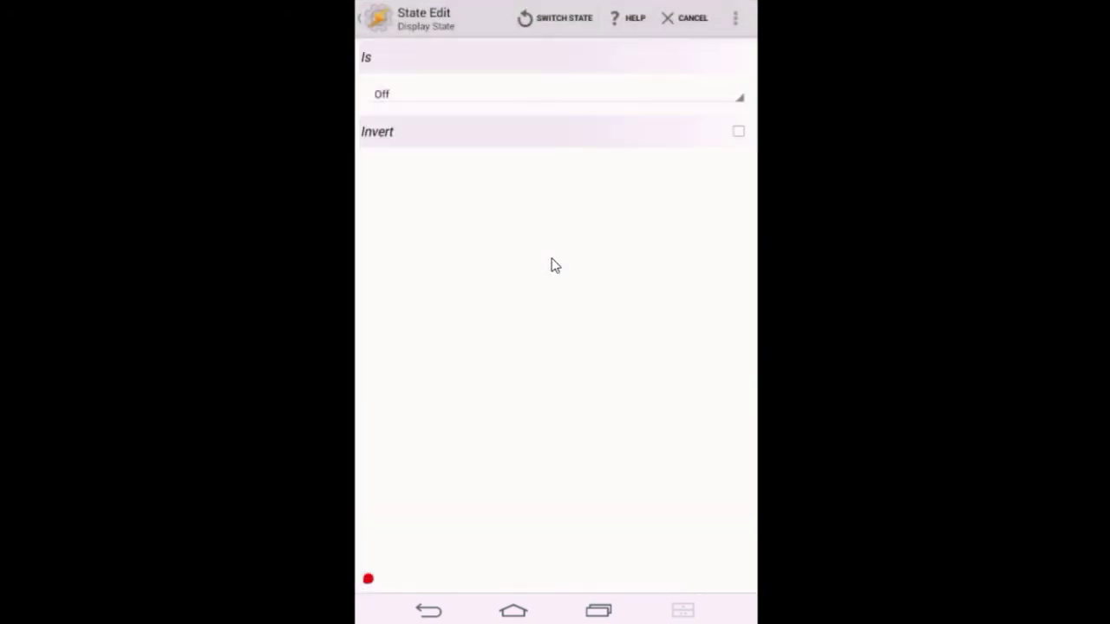
left_click(448, 103)
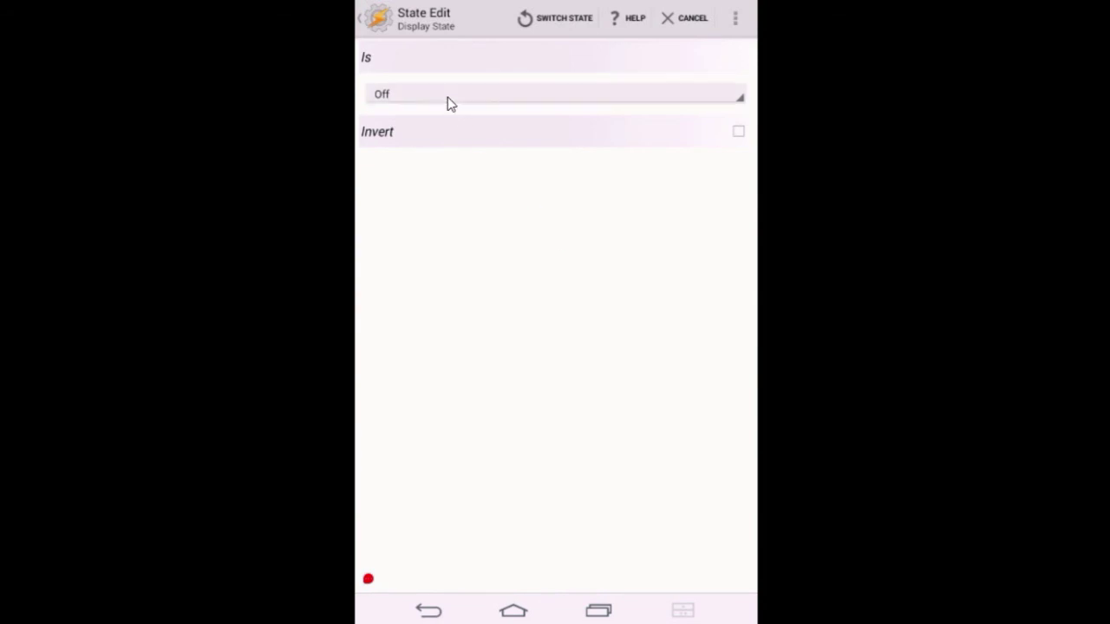
left_click(381, 154)
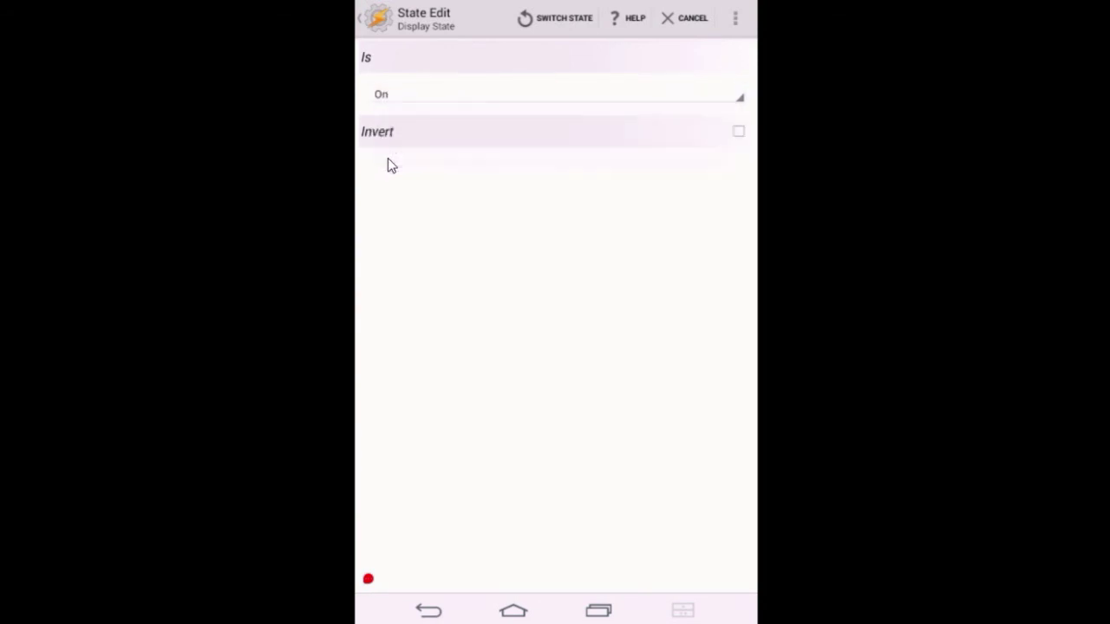
left_click(363, 24)
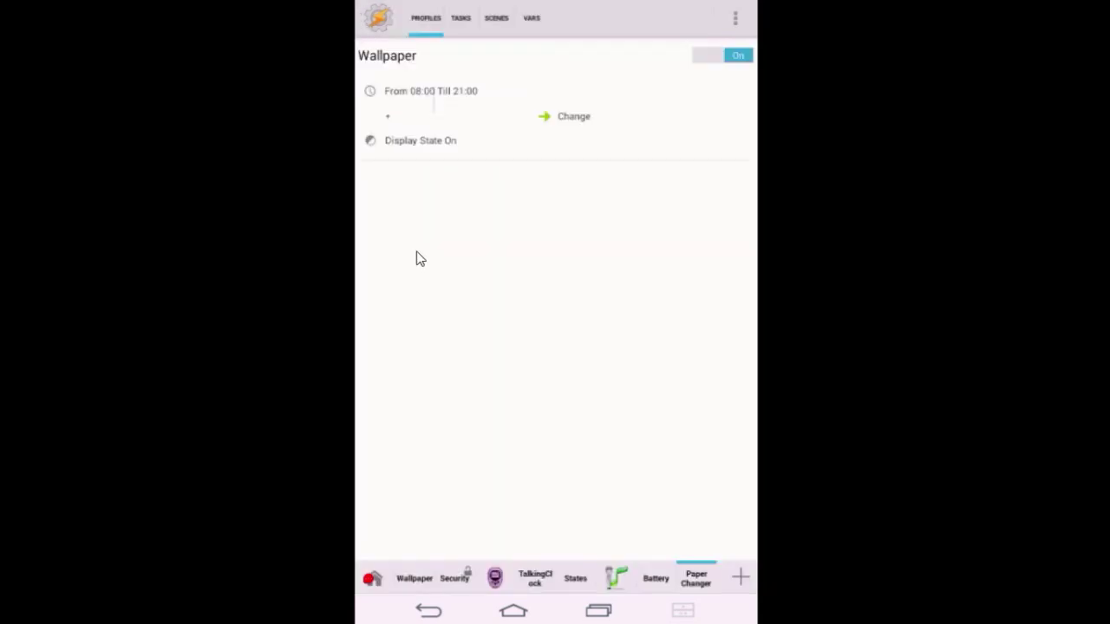